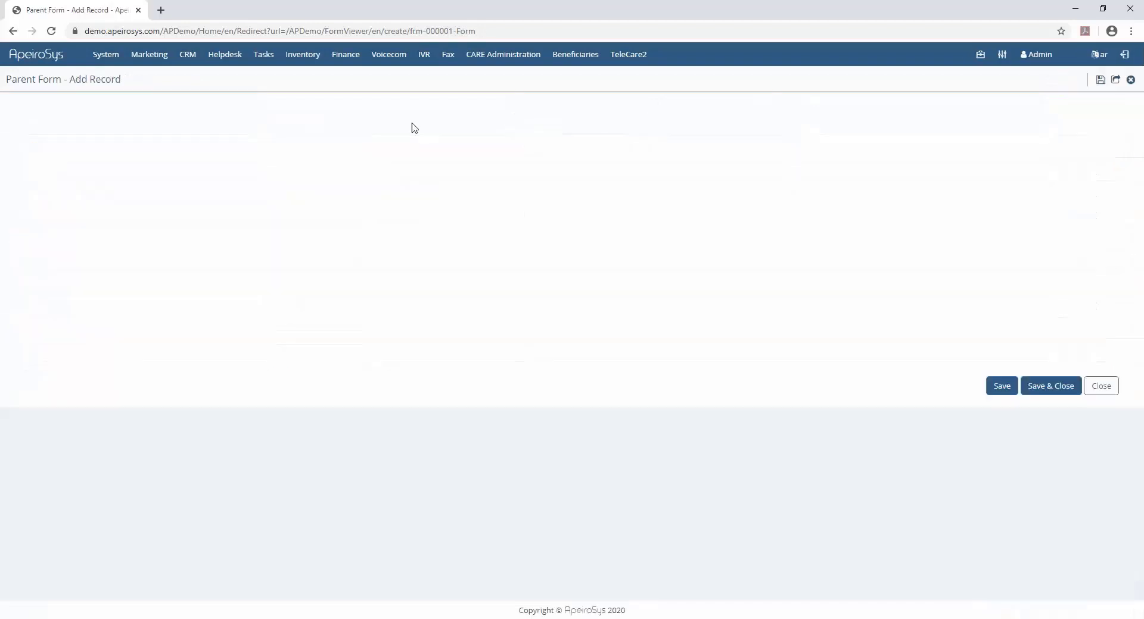
- Create a new form titled Car Brand with database table name CarBrand and open it in the designer
{"action": "left_click", "coordinate": [293, 175]}
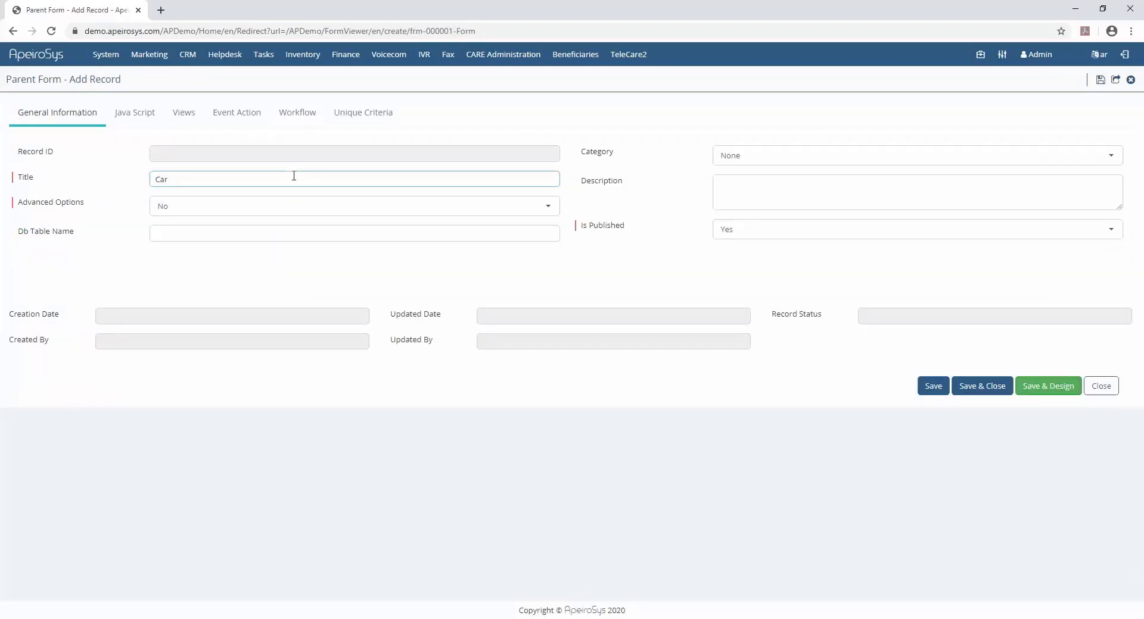
{"action": "left_click", "coordinate": [282, 227]}
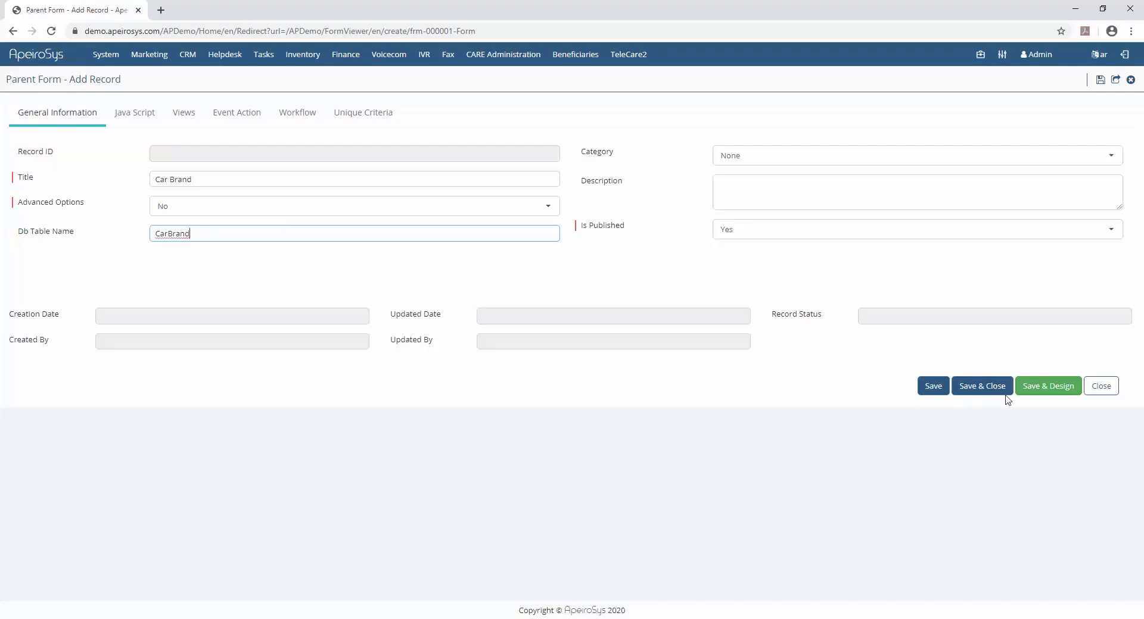
{"action": "left_click", "coordinate": [1047, 388]}
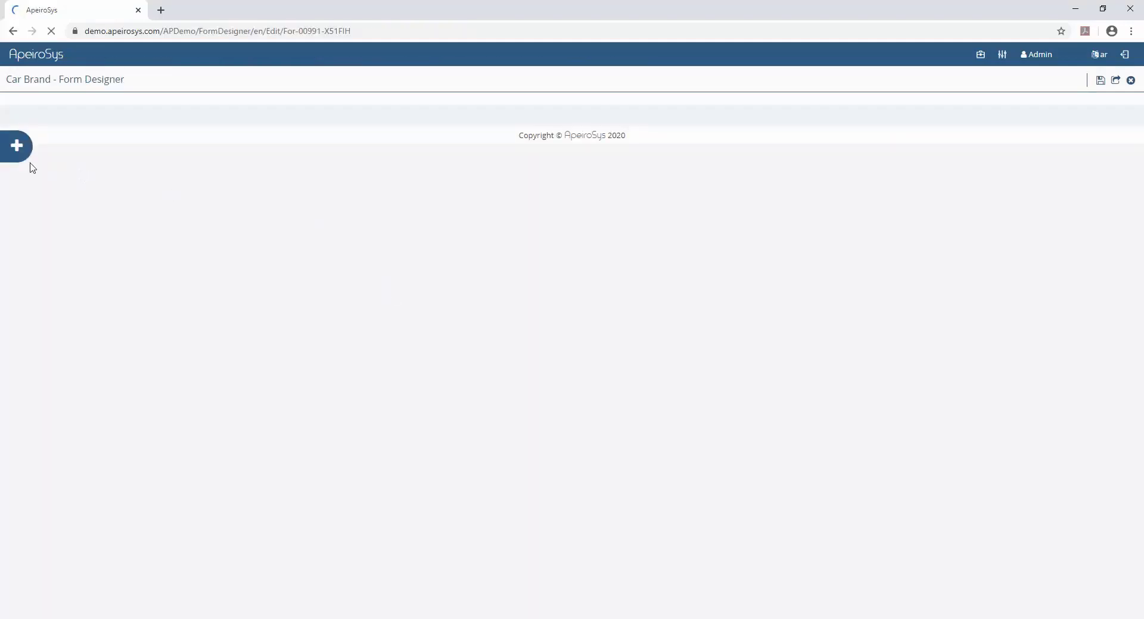
- Add a two-column container to the empty Car Brand form layout
{"action": "left_click", "coordinate": [22, 146]}
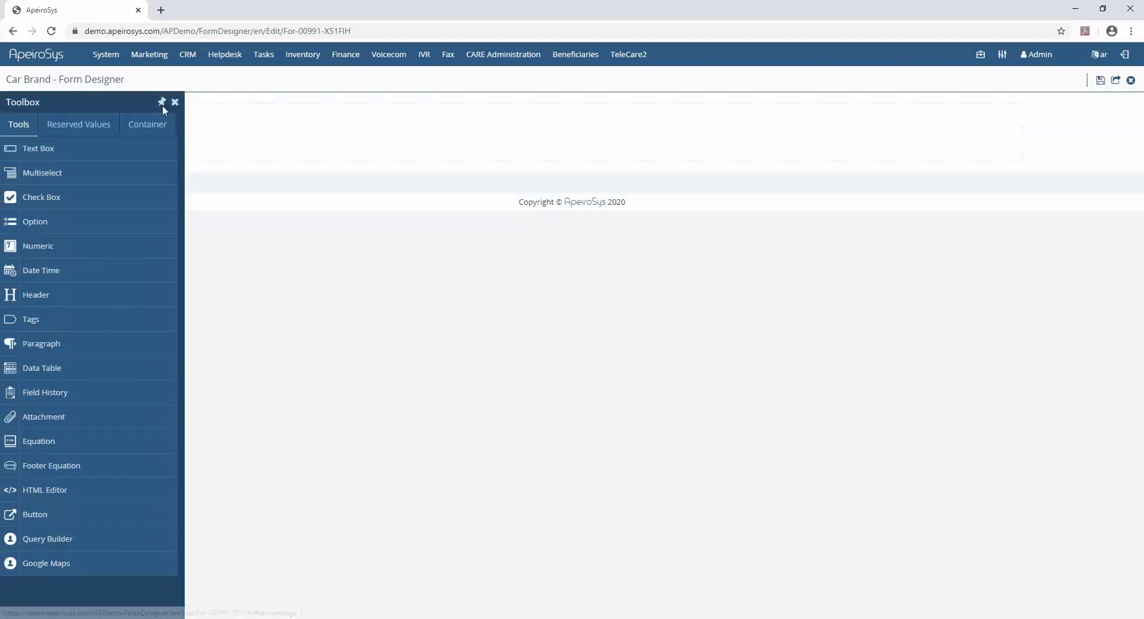
{"action": "left_click", "coordinate": [154, 127]}
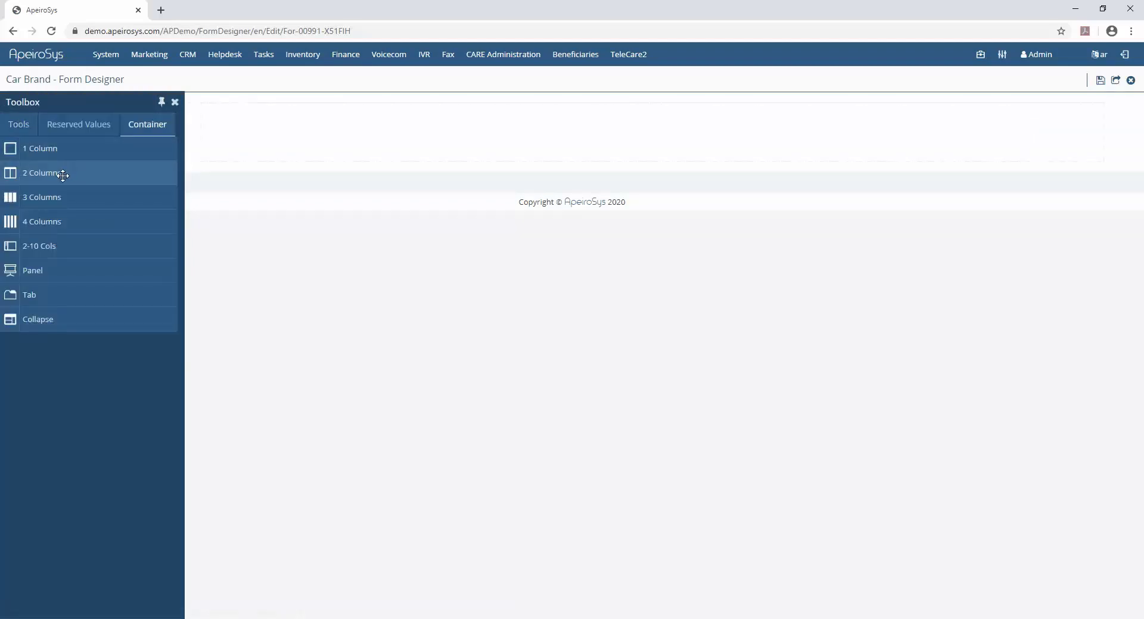
{"action": "left_click_drag", "start_coordinate": [61, 173], "coordinate": [255, 145]}
- Add a required text box labelled Name to the first column and save and close the form design
{"action": "left_click", "coordinate": [29, 130]}
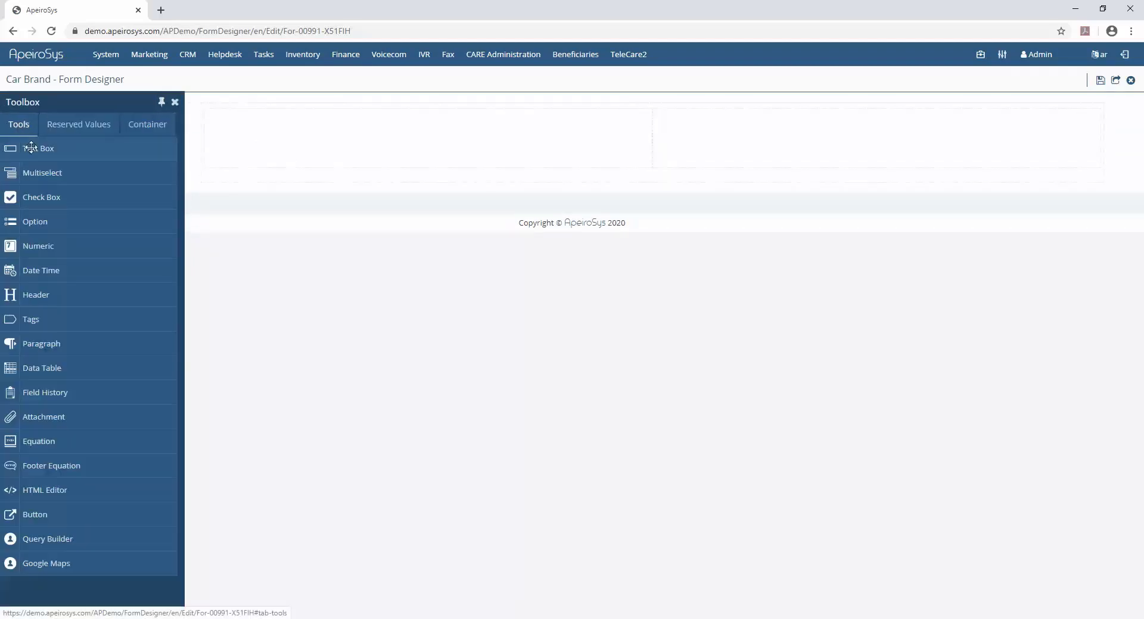
{"action": "left_click_drag", "start_coordinate": [34, 151], "coordinate": [259, 138]}
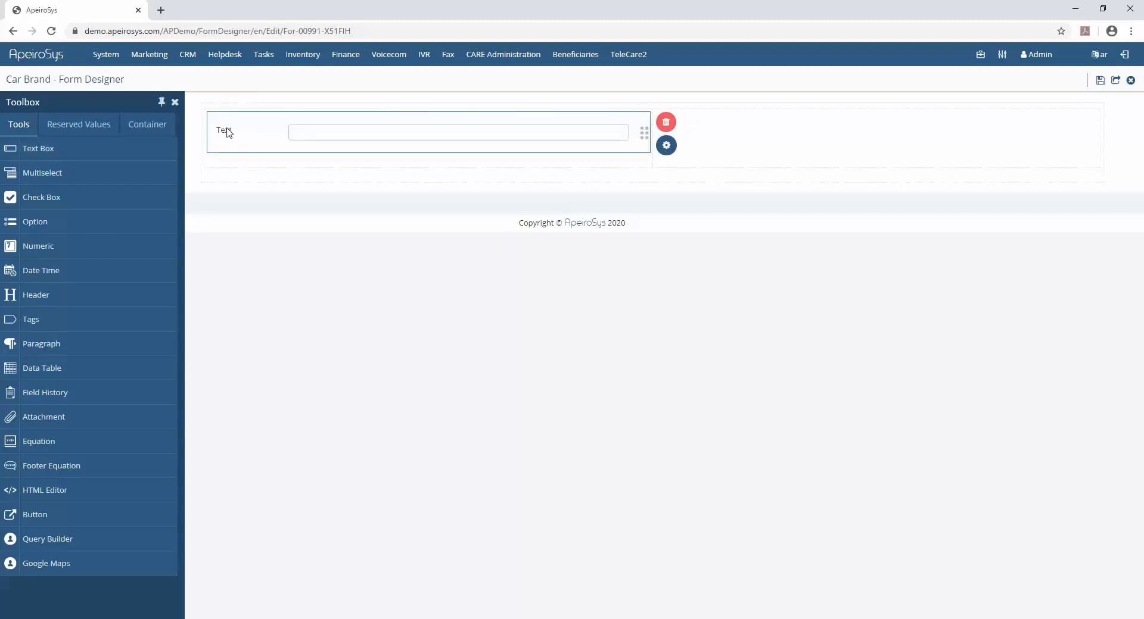
{"action": "left_click", "coordinate": [666, 145]}
{"action": "double_click", "coordinate": [1050, 154]}
{"action": "type", "text": "Name"}
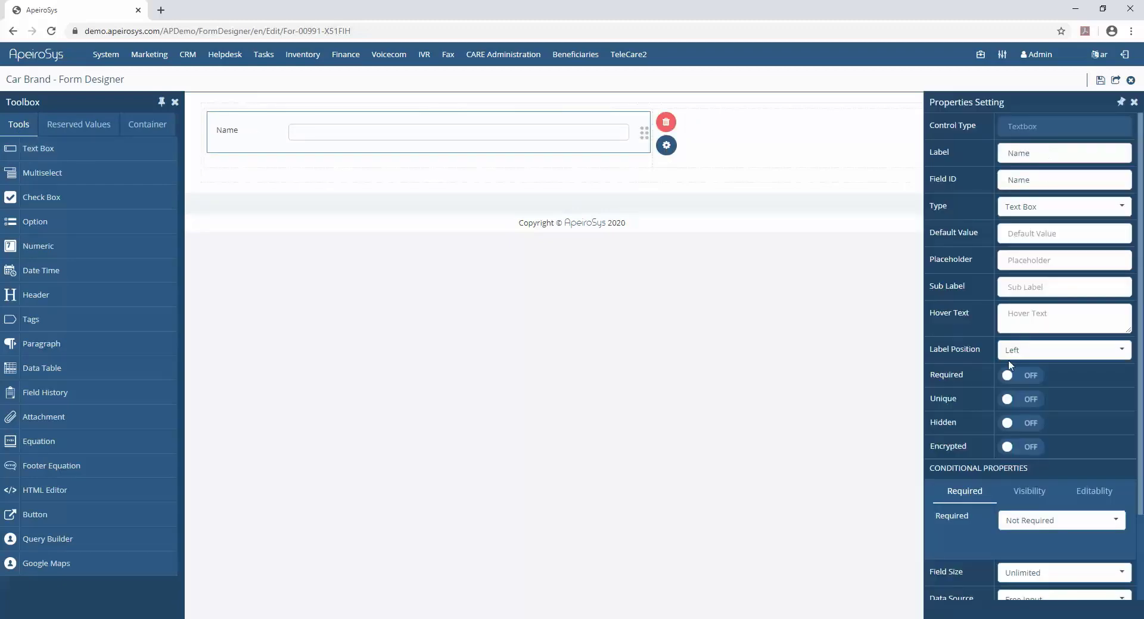
{"action": "left_click", "coordinate": [1022, 378]}
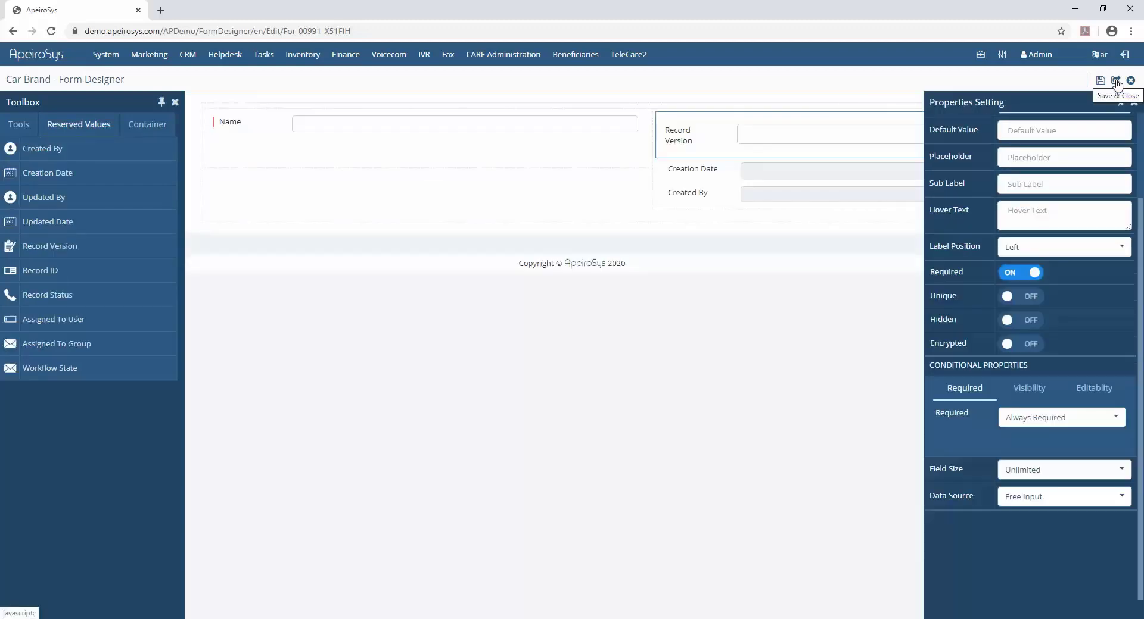
{"action": "left_click", "coordinate": [1116, 82]}
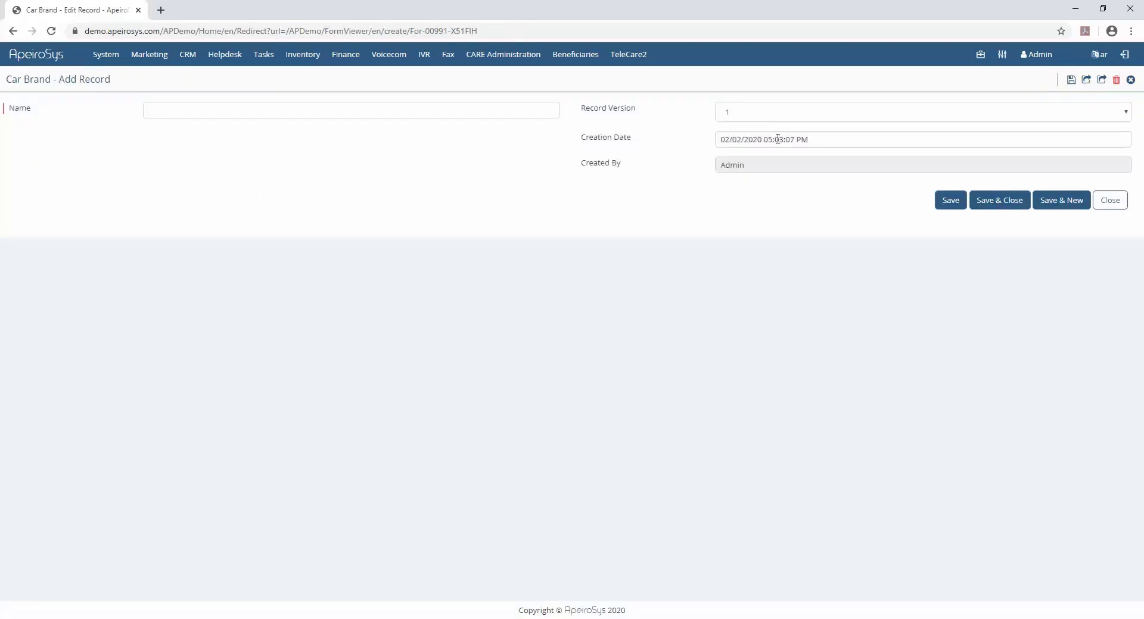
- Enter Car Brand records named GM, Ford and Toyota, saving each one
{"action": "left_click", "coordinate": [324, 112]}
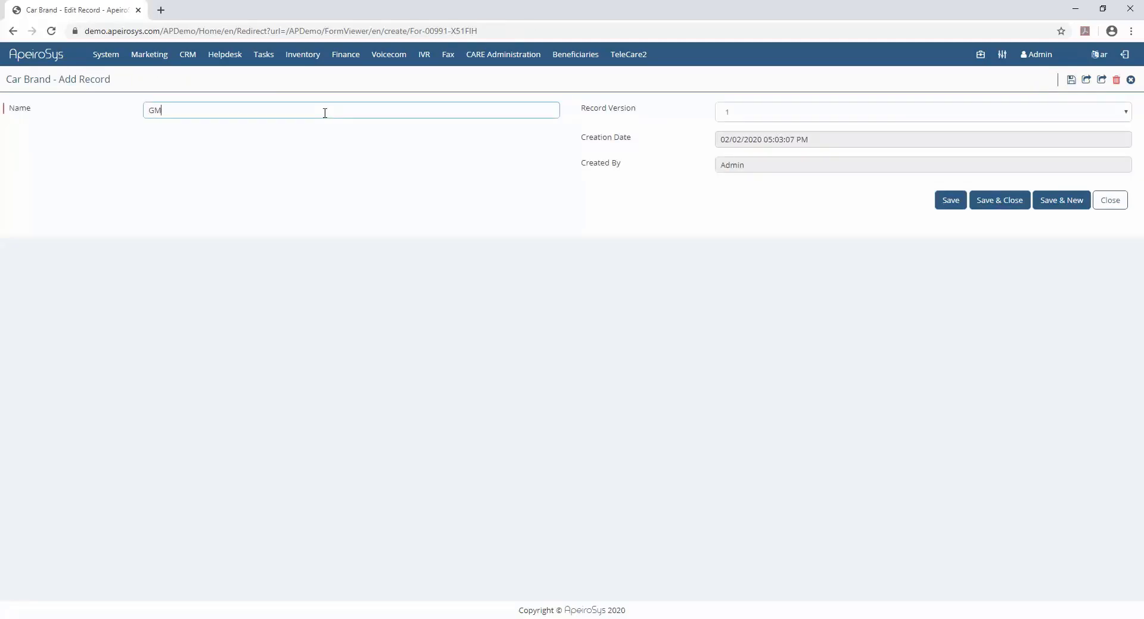
{"action": "left_click", "coordinate": [1052, 200]}
{"action": "left_click", "coordinate": [1067, 200]}
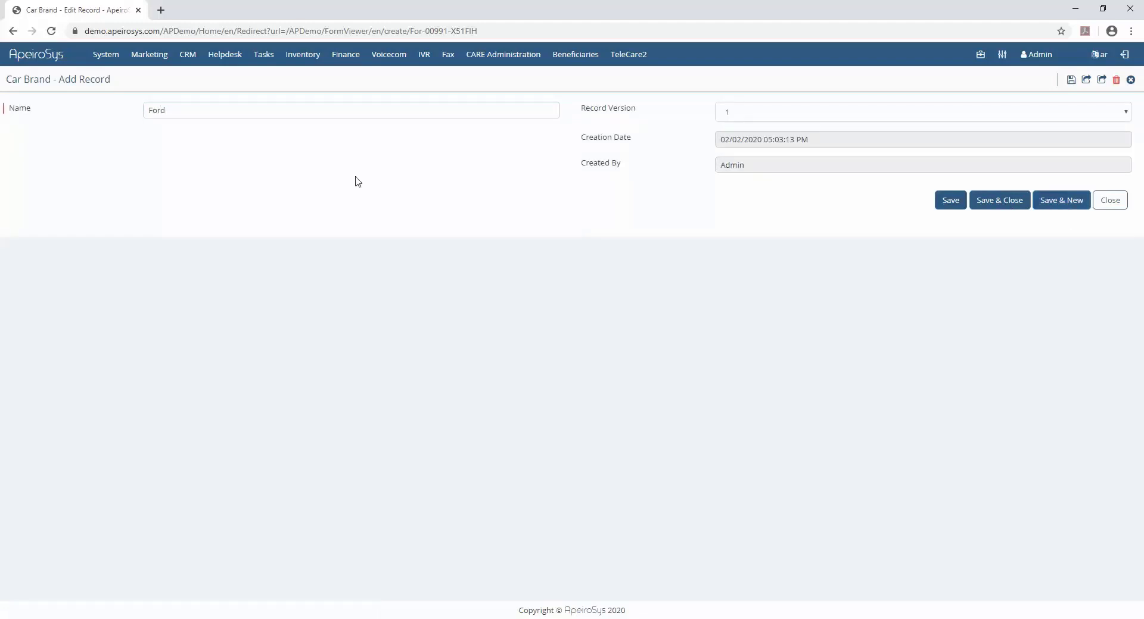
{"action": "left_click", "coordinate": [267, 109]}
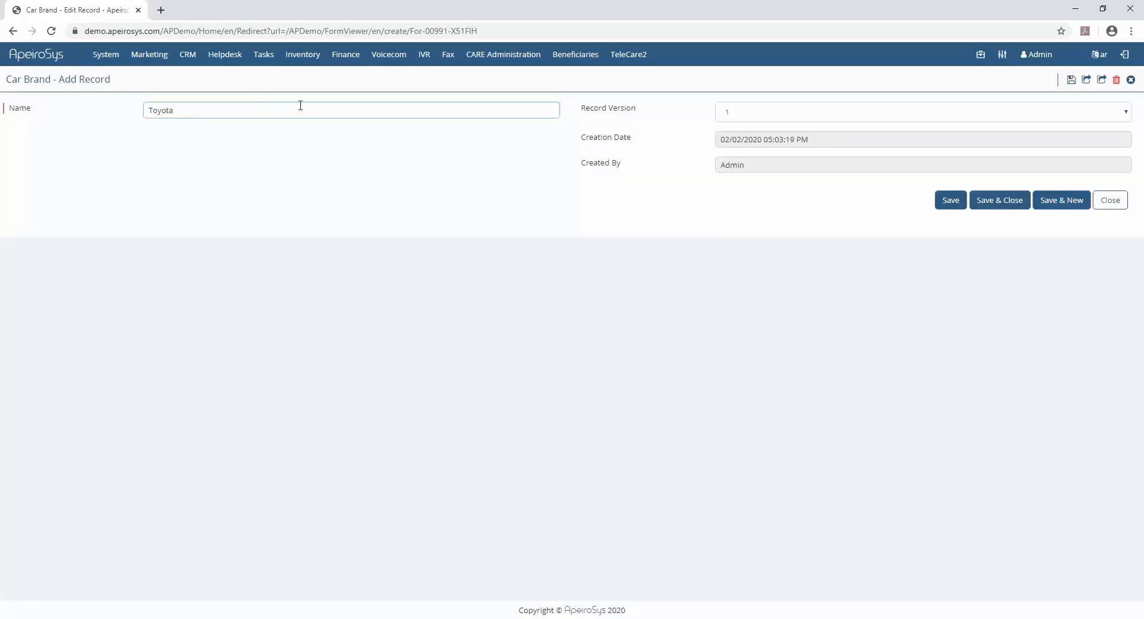
{"action": "left_click", "coordinate": [1013, 204]}
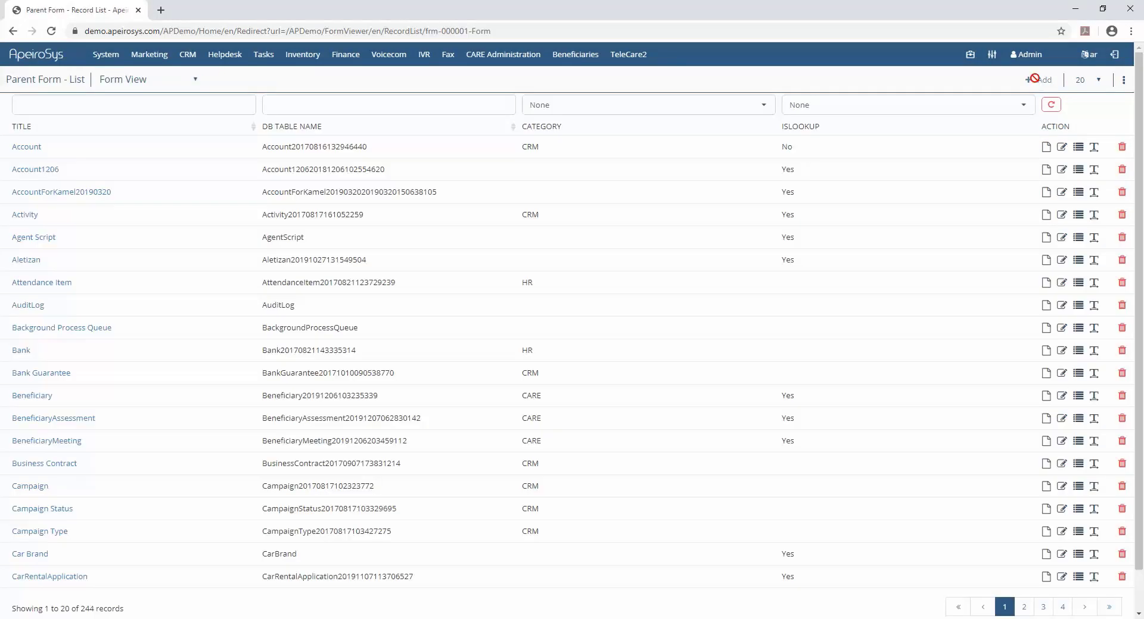
- Create a new Vehicle form and place a two-column container in its designer
{"action": "left_click", "coordinate": [1040, 80]}
{"action": "left_click", "coordinate": [170, 180]}
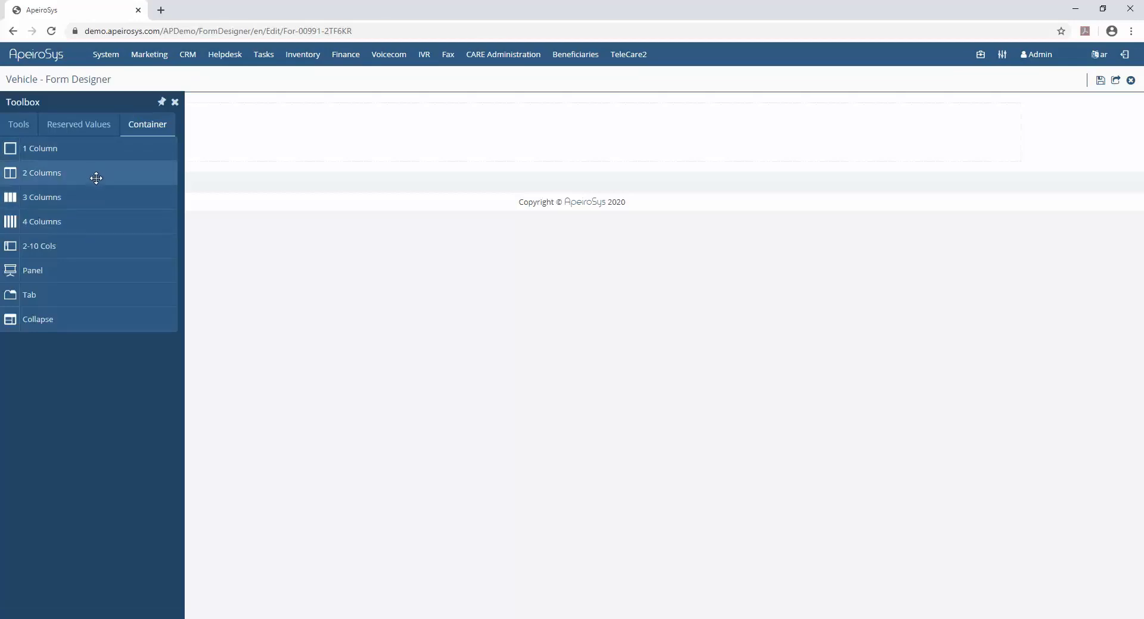
{"action": "left_click_drag", "start_coordinate": [94, 177], "coordinate": [257, 140]}
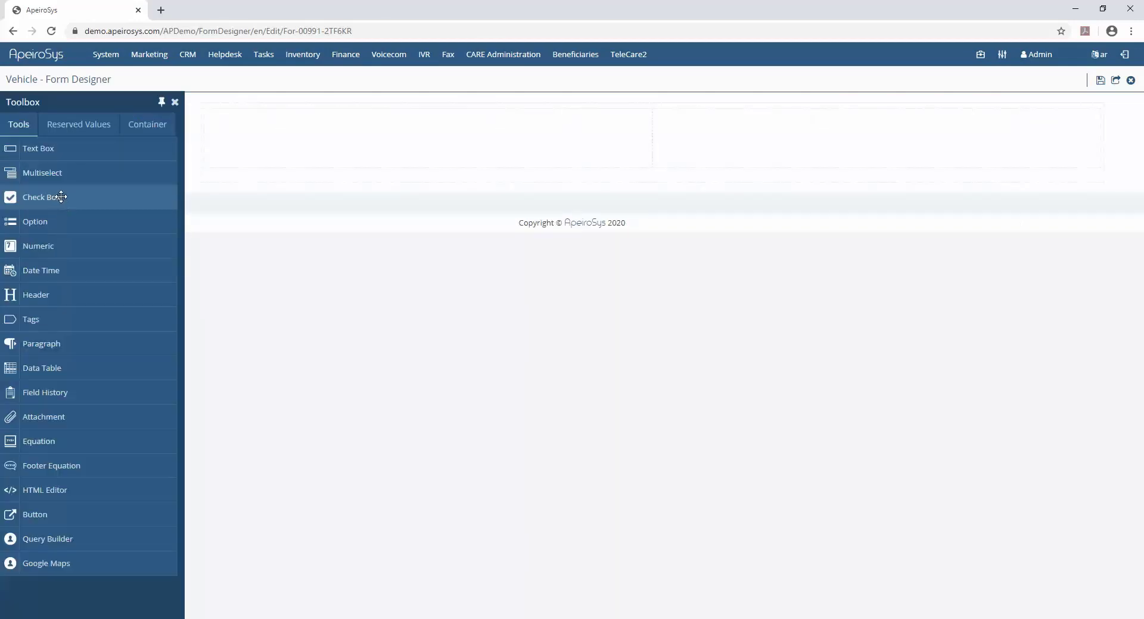
- Add a required Numeric field labelled Make with No Commas number formatting to the first column
{"action": "left_click_drag", "start_coordinate": [64, 247], "coordinate": [309, 138]}
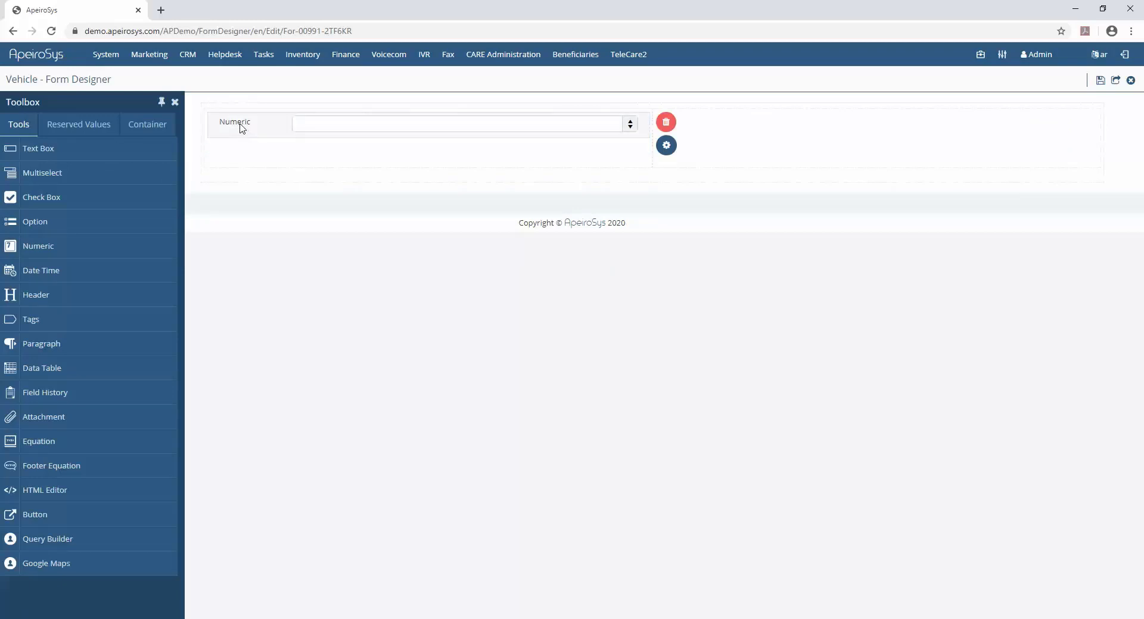
{"action": "left_click", "coordinate": [665, 146]}
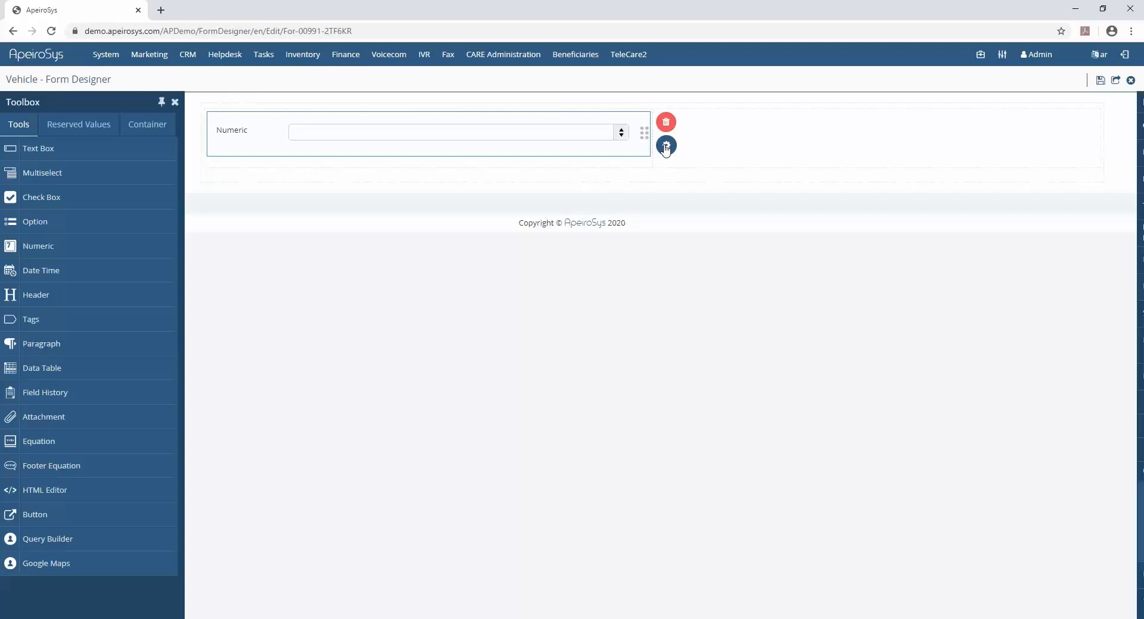
{"action": "double_click", "coordinate": [1041, 153]}
{"action": "type", "text": "Make"}
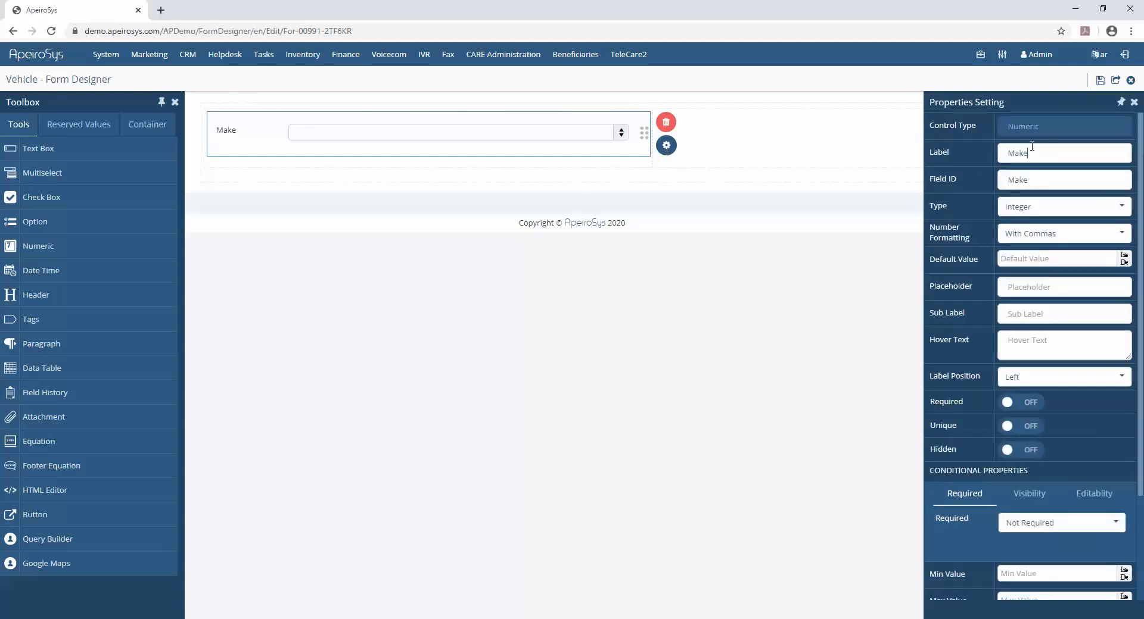
{"action": "left_click", "coordinate": [1119, 103]}
{"action": "left_click", "coordinate": [1043, 234]}
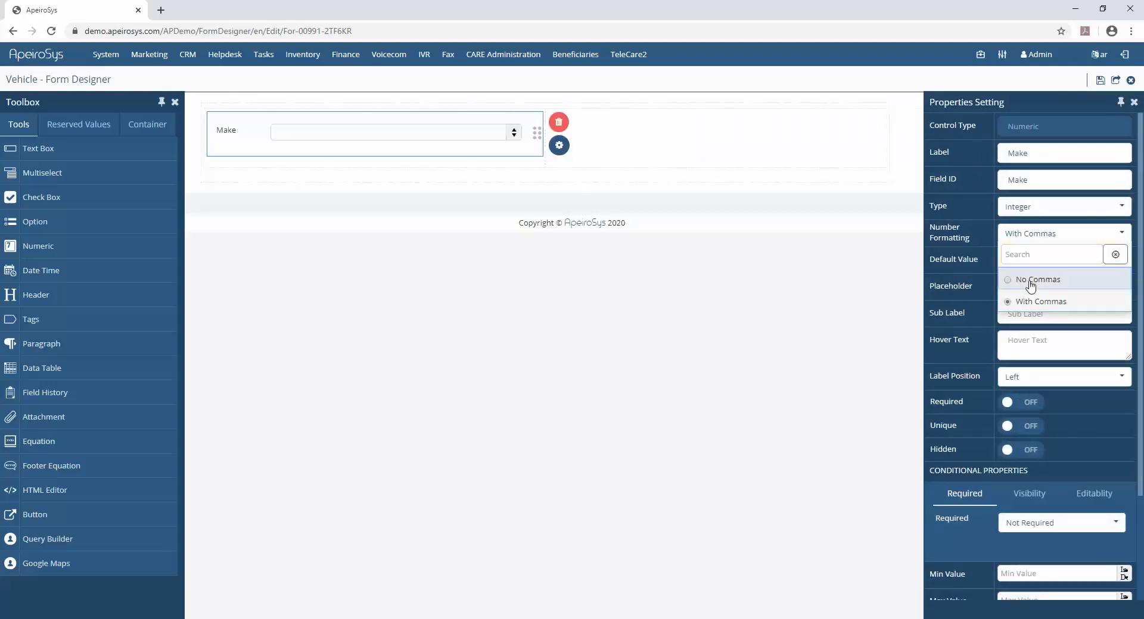
{"action": "left_click", "coordinate": [1031, 281]}
{"action": "left_click", "coordinate": [1008, 402]}
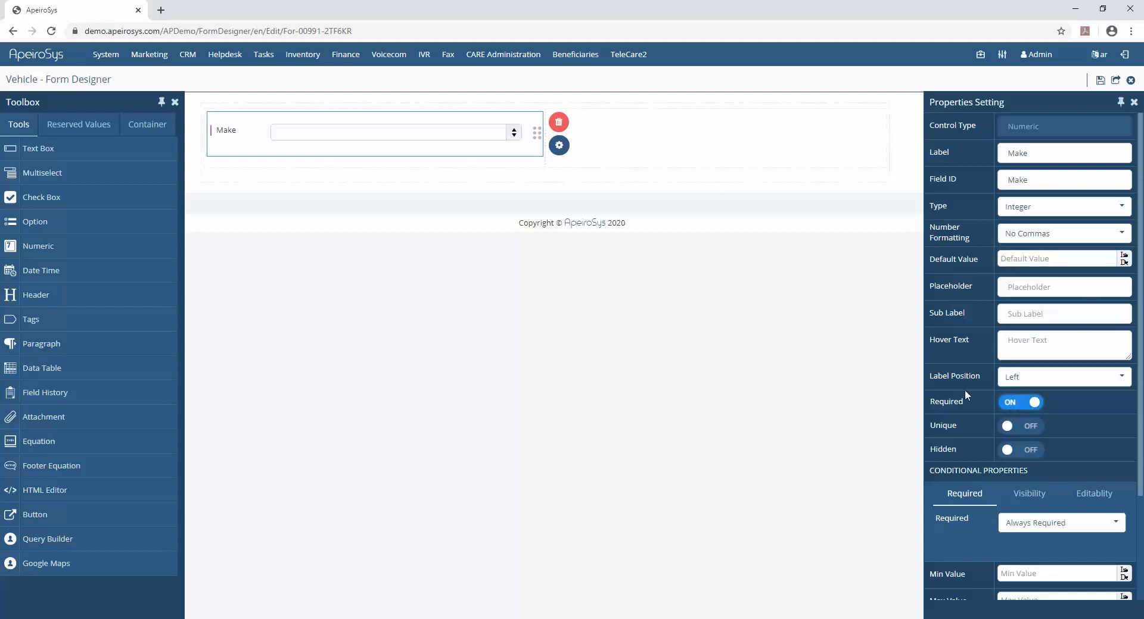
- Add a multiselect field labelled Model below Make, set to single selection and required
{"action": "left_click_drag", "start_coordinate": [117, 173], "coordinate": [283, 162]}
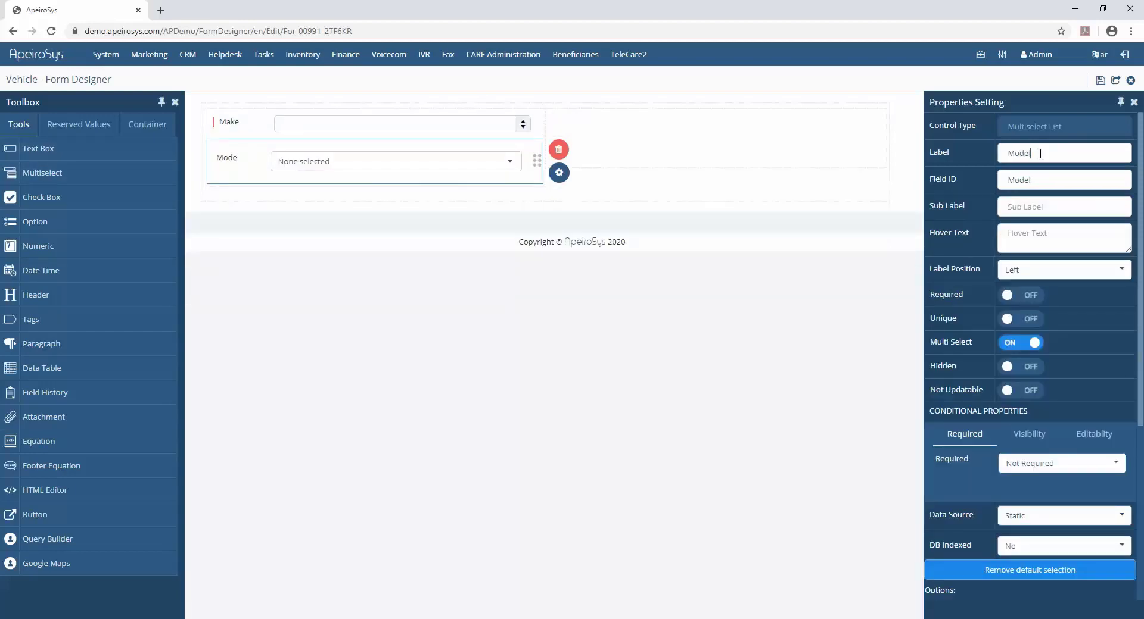
{"action": "left_click", "coordinate": [1021, 343]}
{"action": "left_click", "coordinate": [1020, 294]}
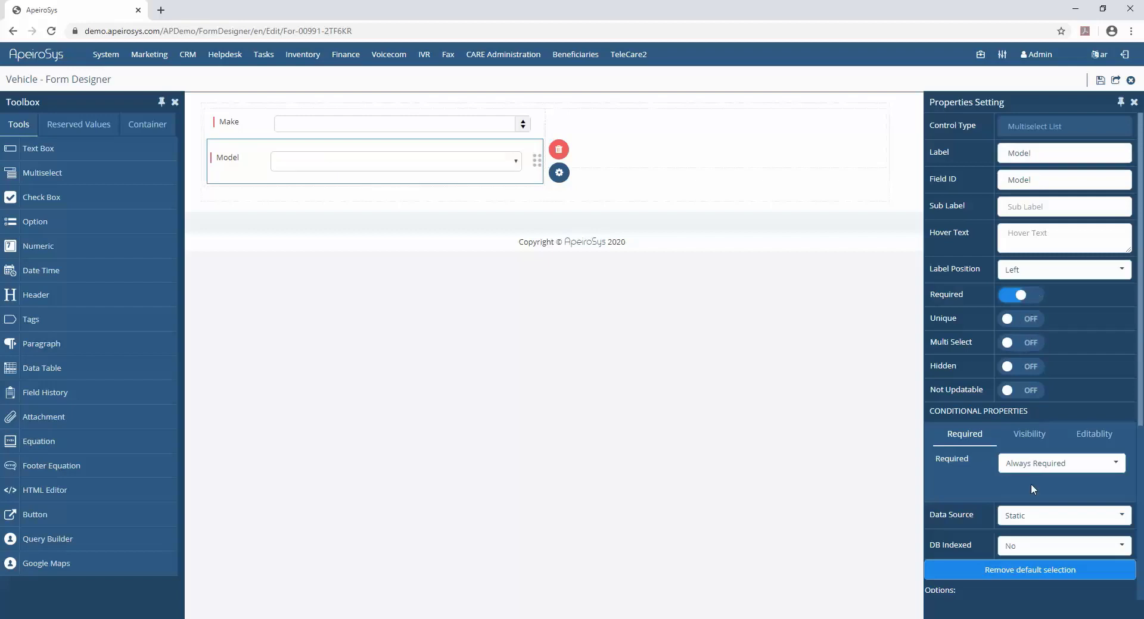
- Set the Model field's data source to the Car Brand form, displaying its Name field
{"action": "left_click", "coordinate": [1027, 516]}
{"action": "left_click", "coordinate": [1024, 442]}
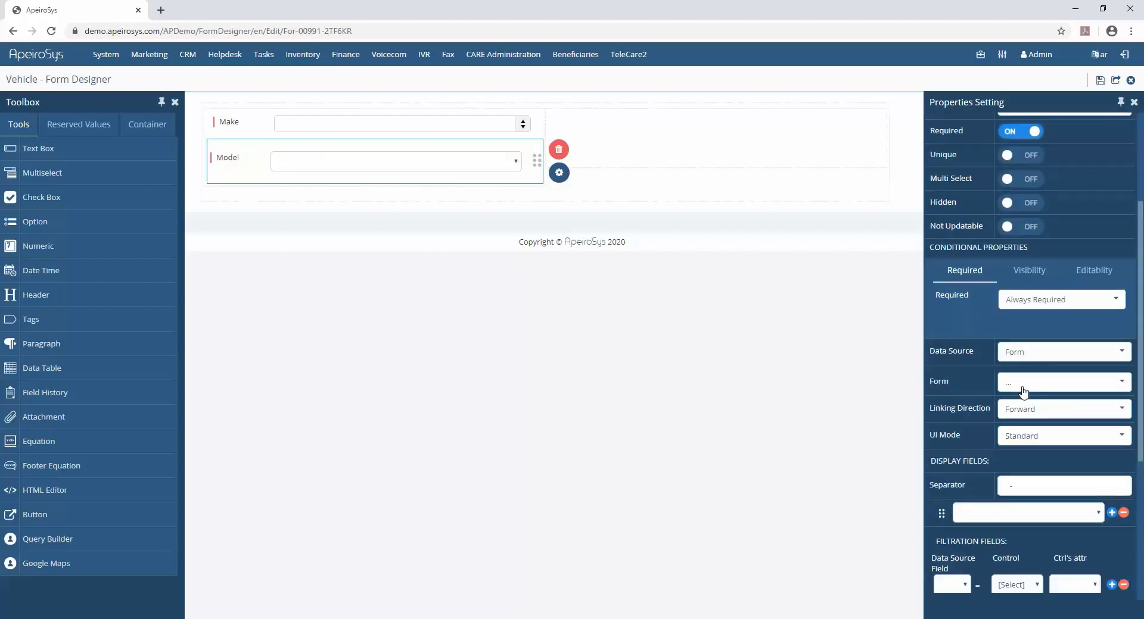
{"action": "left_click", "coordinate": [1020, 383]}
{"action": "left_click", "coordinate": [1020, 400]}
{"action": "left_click", "coordinate": [1033, 451]}
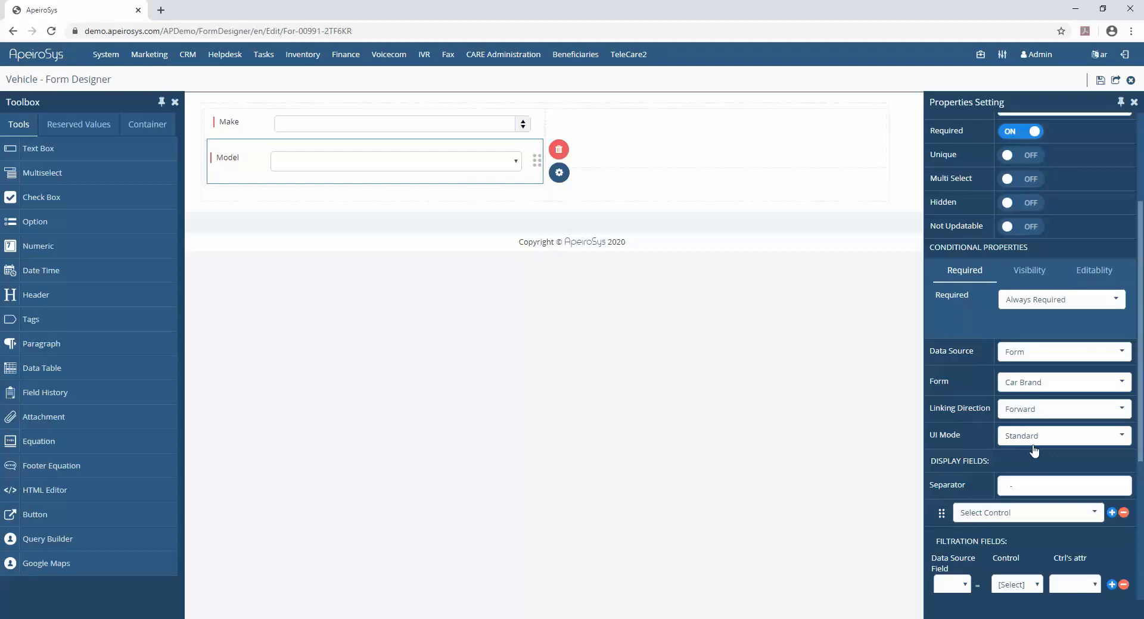
{"action": "left_click", "coordinate": [996, 513]}
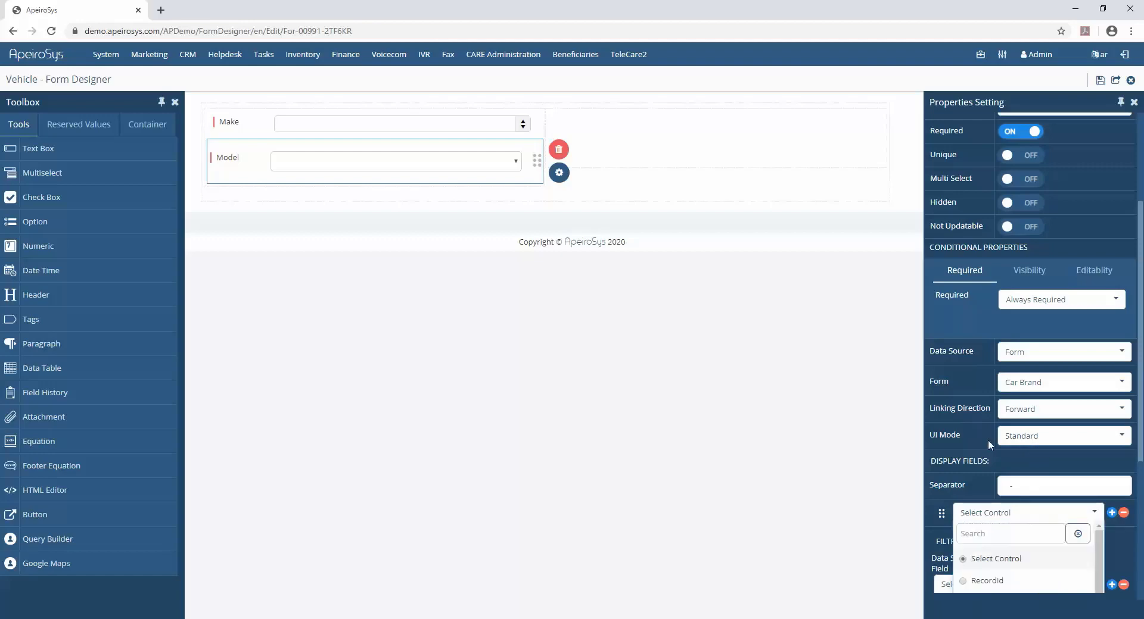
{"action": "scroll", "coordinate": [989, 445], "scroll_direction": "down", "scroll_amount": 3}
{"action": "left_click", "coordinate": [998, 447]}
- Add a required text box labelled Plate Number below Model
{"action": "left_click_drag", "start_coordinate": [35, 148], "coordinate": [274, 201]}
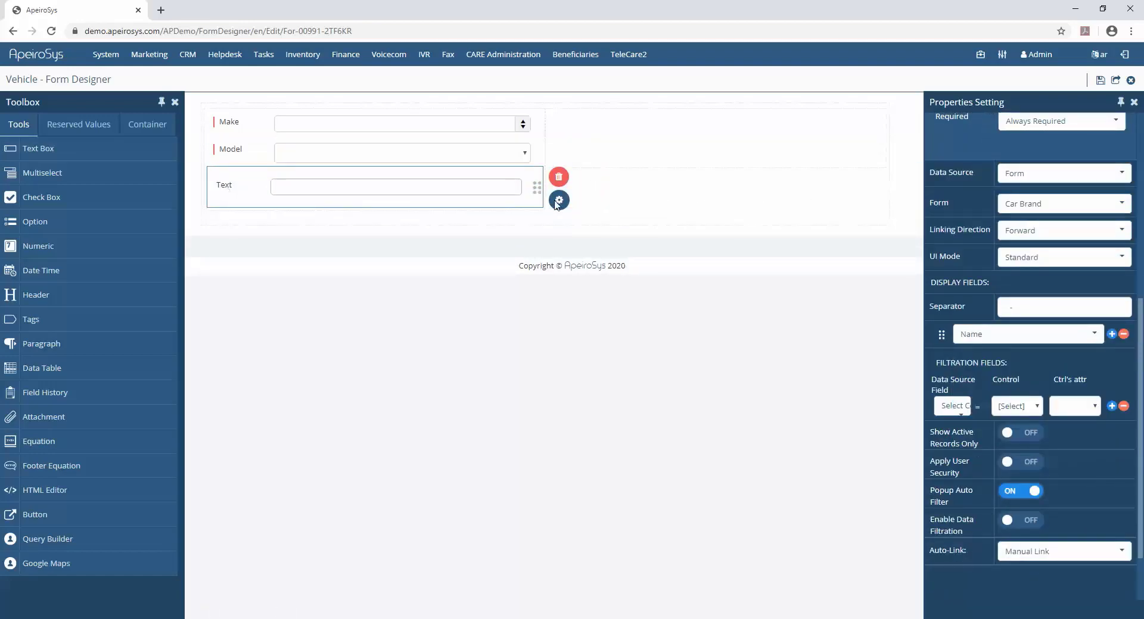
{"action": "double_click", "coordinate": [1037, 155]}
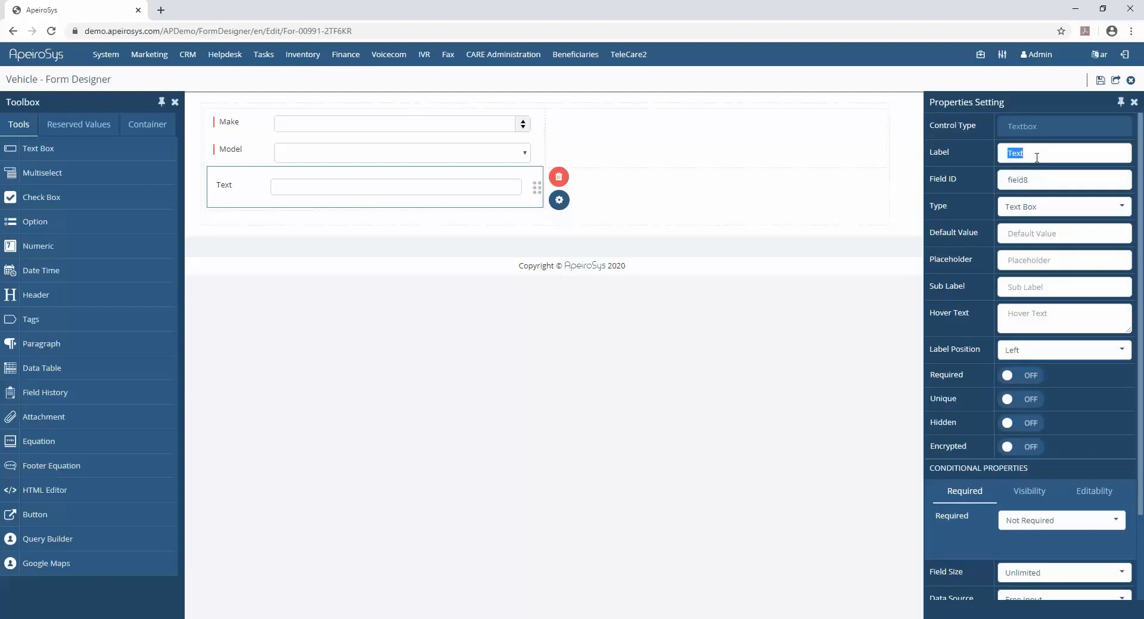
{"action": "type", "text": "Plate Number"}
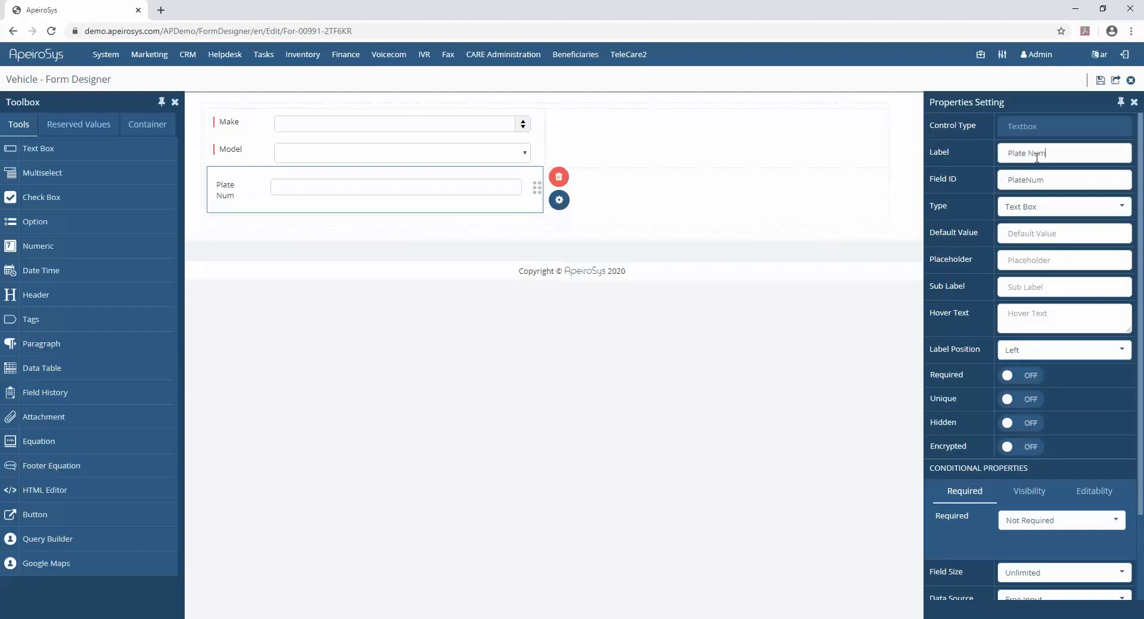
{"action": "left_click", "coordinate": [1014, 384]}
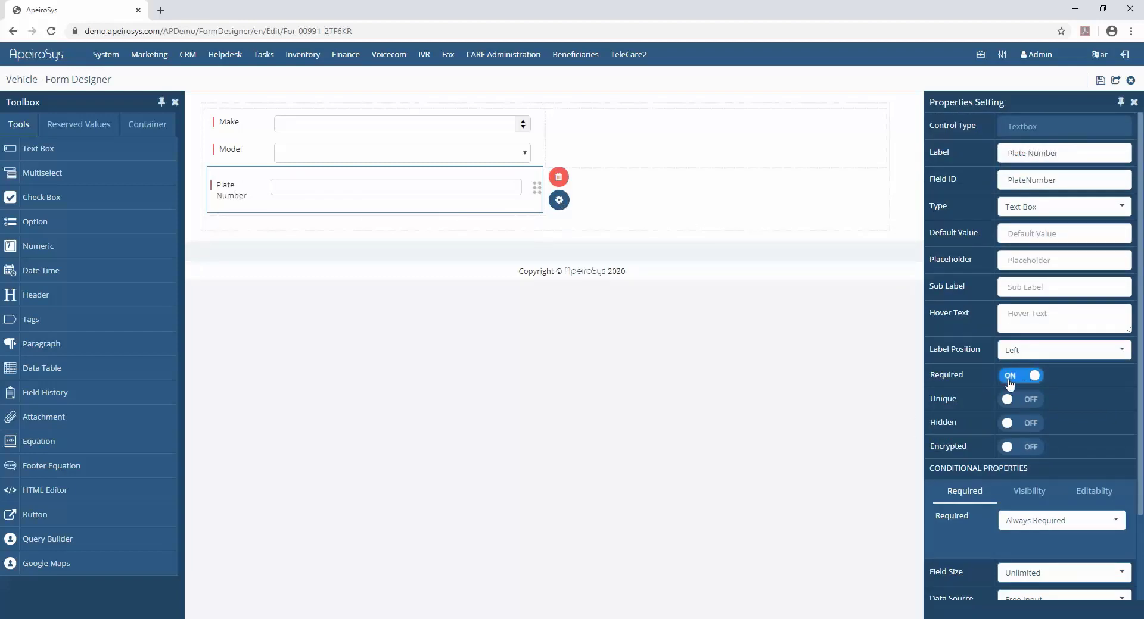
- Set Plate Number's field size to 400 chars and DB Indexed to Yes
{"action": "scroll", "coordinate": [966, 360], "scroll_direction": "down", "scroll_amount": 2}
{"action": "left_click", "coordinate": [1024, 471]}
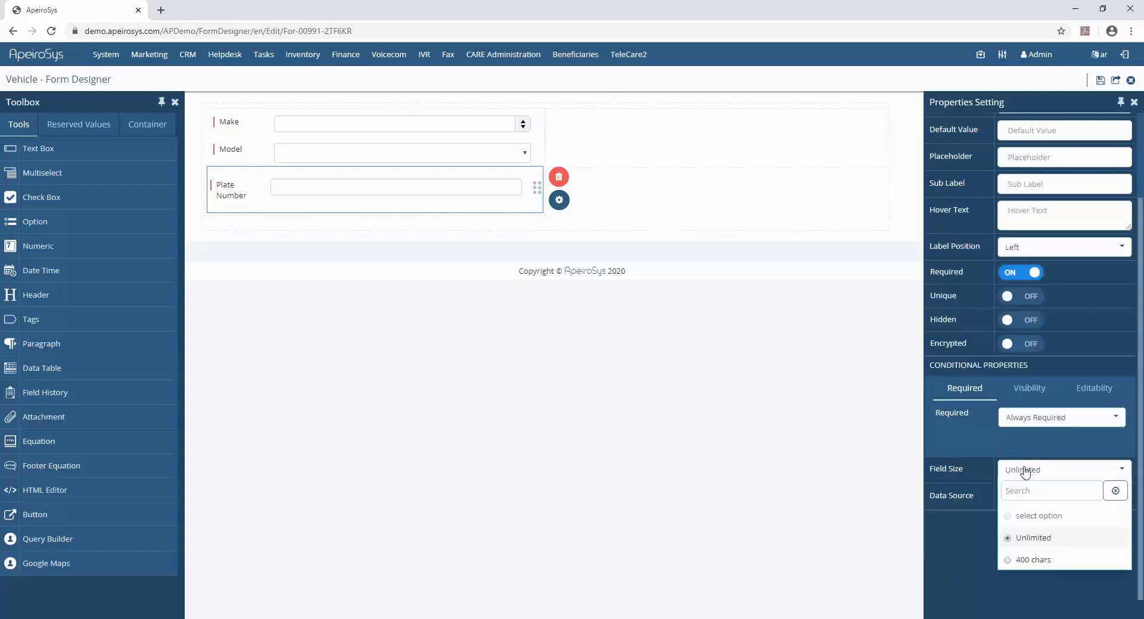
{"action": "left_click", "coordinate": [1015, 558]}
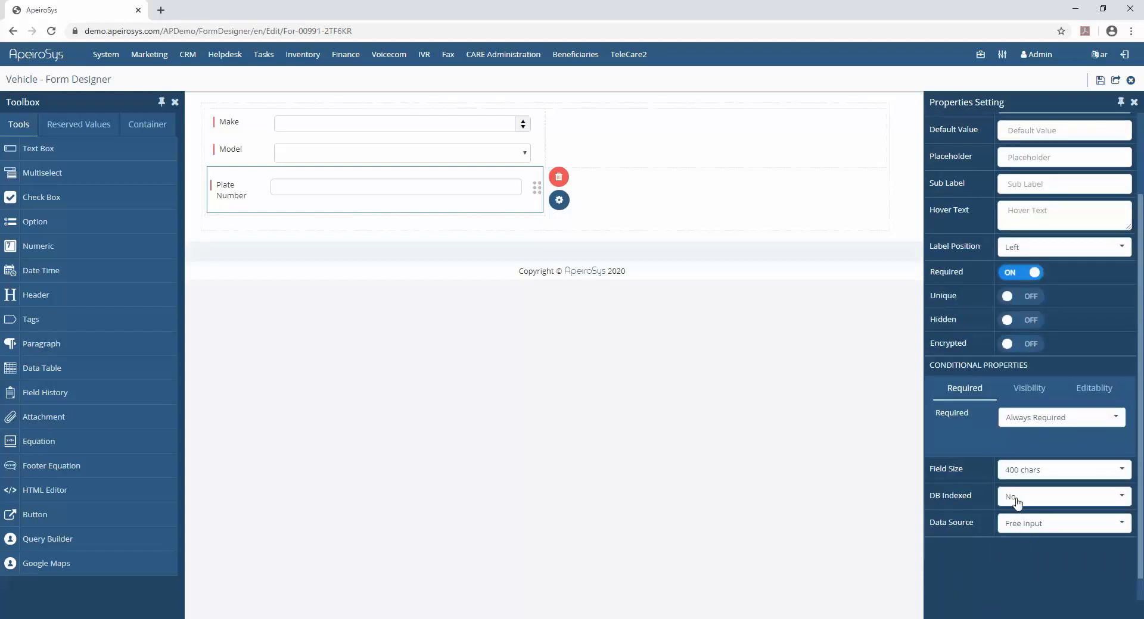
{"action": "left_click", "coordinate": [1018, 504]}
{"action": "left_click", "coordinate": [1014, 583]}
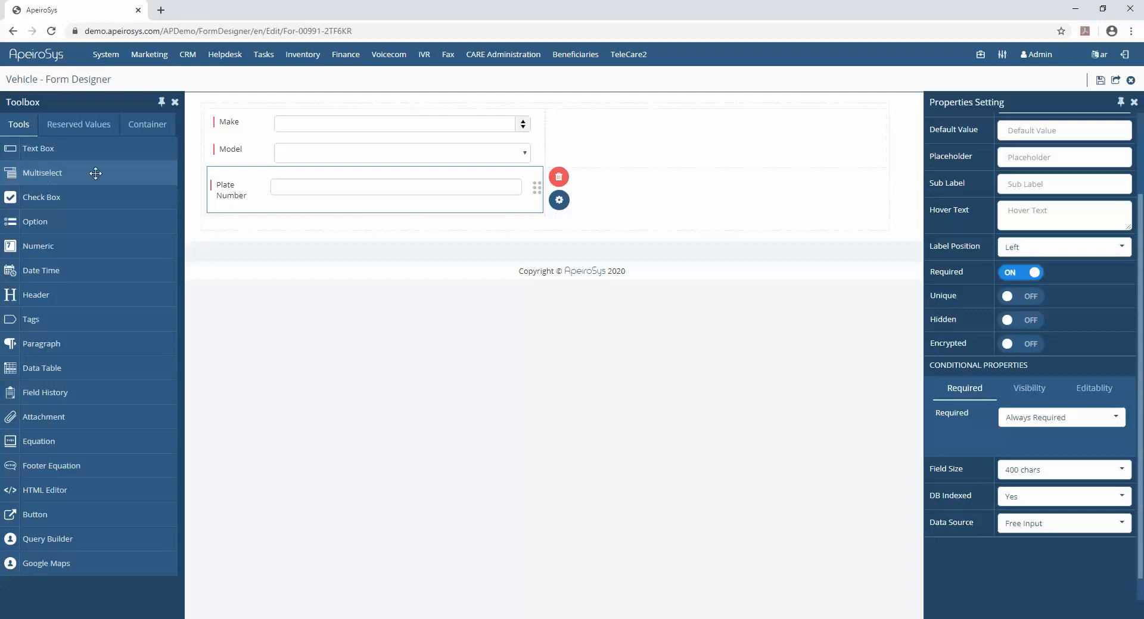
- Add a required single-selection multiselect field labelled Style below Plate Number
{"action": "left_click_drag", "start_coordinate": [95, 172], "coordinate": [244, 247]}
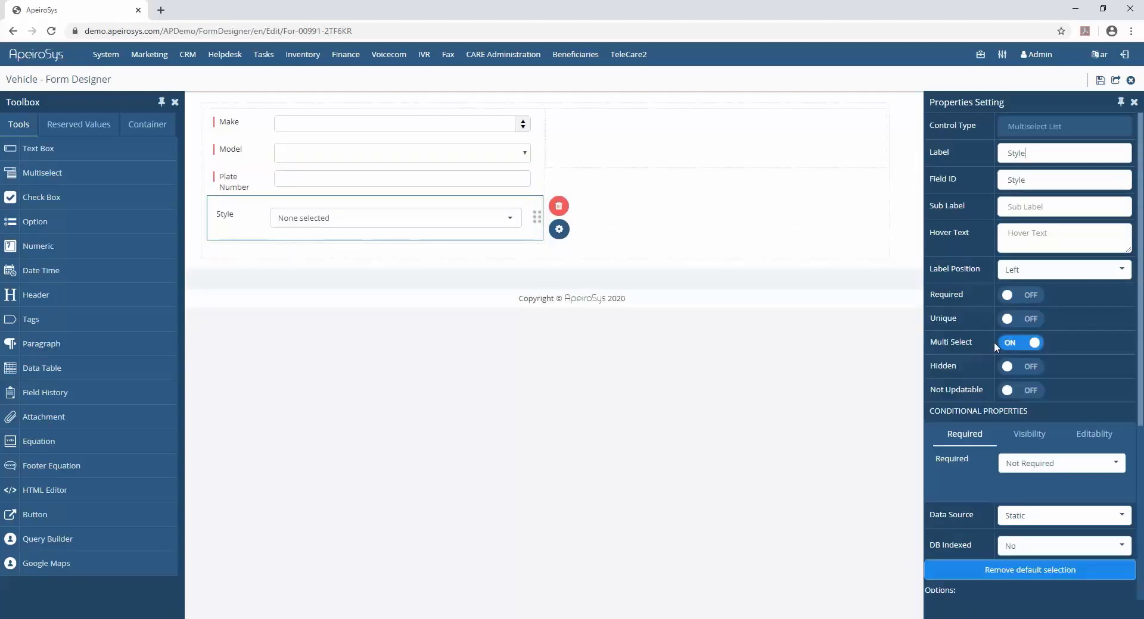
{"action": "left_click", "coordinate": [1016, 344]}
{"action": "left_click", "coordinate": [1015, 297]}
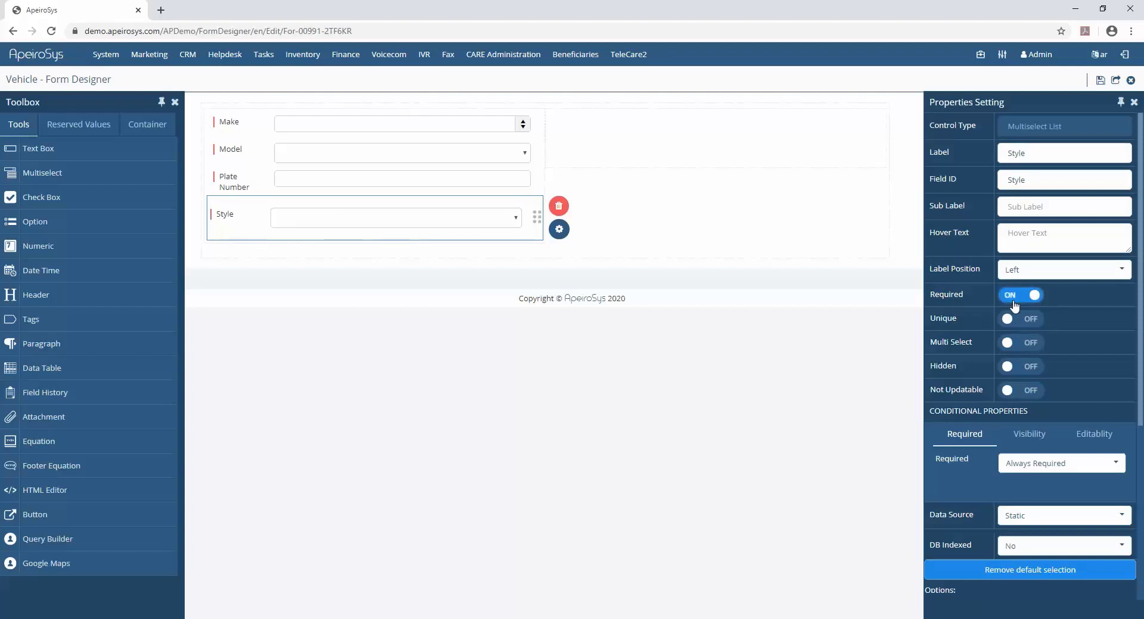
{"action": "scroll", "coordinate": [999, 277], "scroll_direction": "down", "scroll_amount": 3}
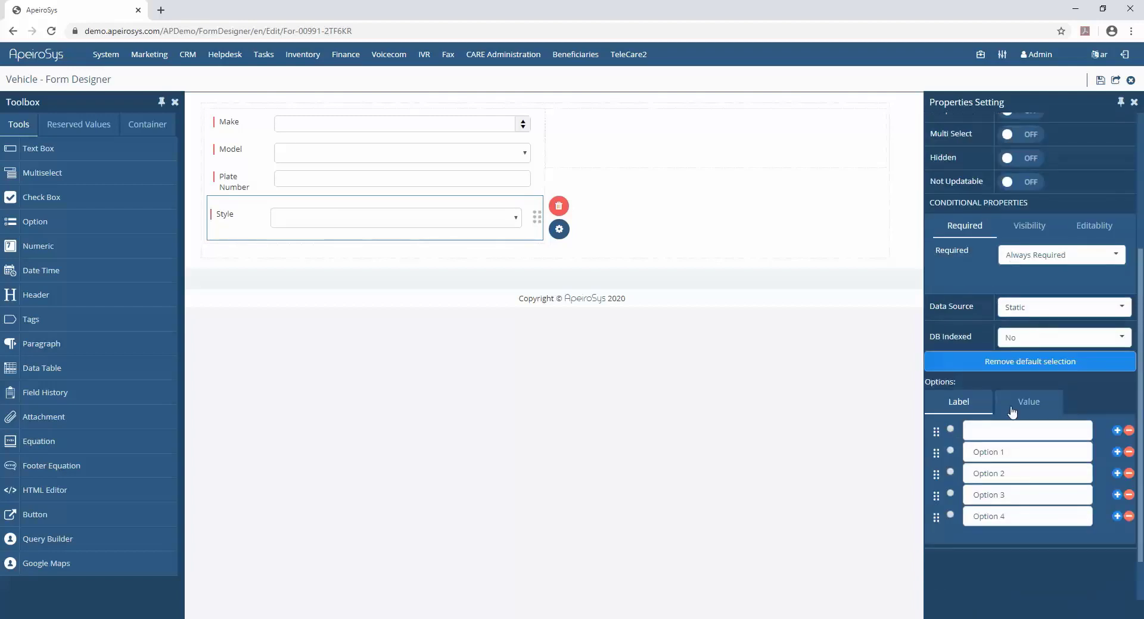
- Enter the Style option labels Sedan, Coupe and SUV
{"action": "left_click", "coordinate": [999, 436]}
{"action": "type", "text": "Sedan"}
{"action": "key", "text": "Tab"}
{"action": "type", "text": "C"}
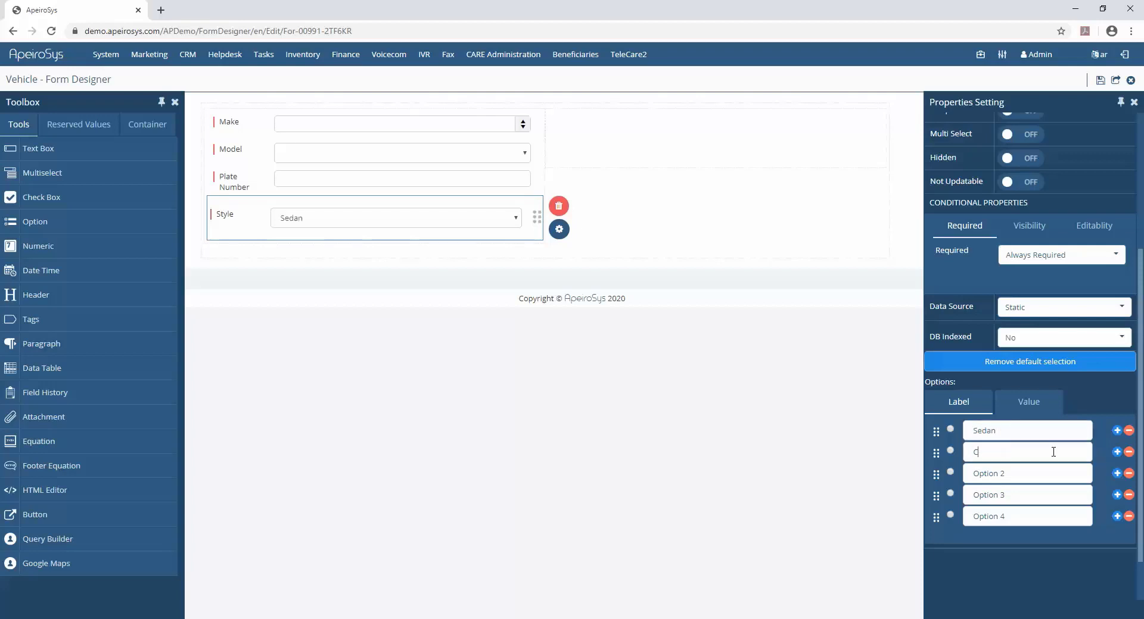
{"action": "type", "text": "oupe"}
{"action": "key", "text": "Tab"}
{"action": "type", "text": "SUV"}
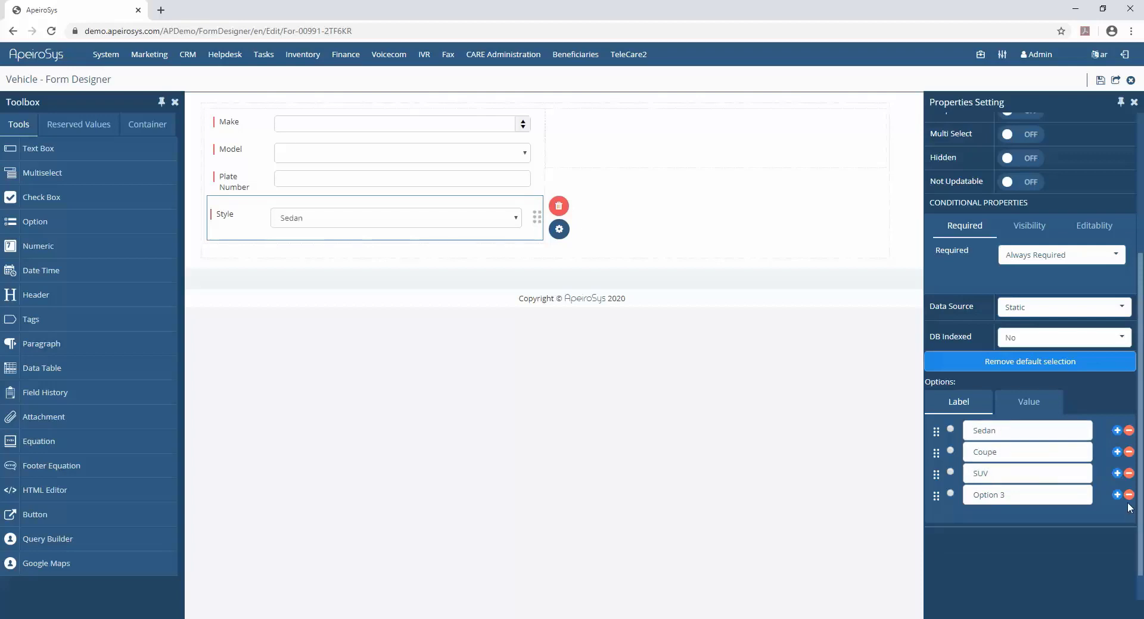
- Set the Style option values to Sedan, Coupe and SUV
{"action": "left_click", "coordinate": [1030, 401]}
{"action": "left_click", "coordinate": [1001, 427]}
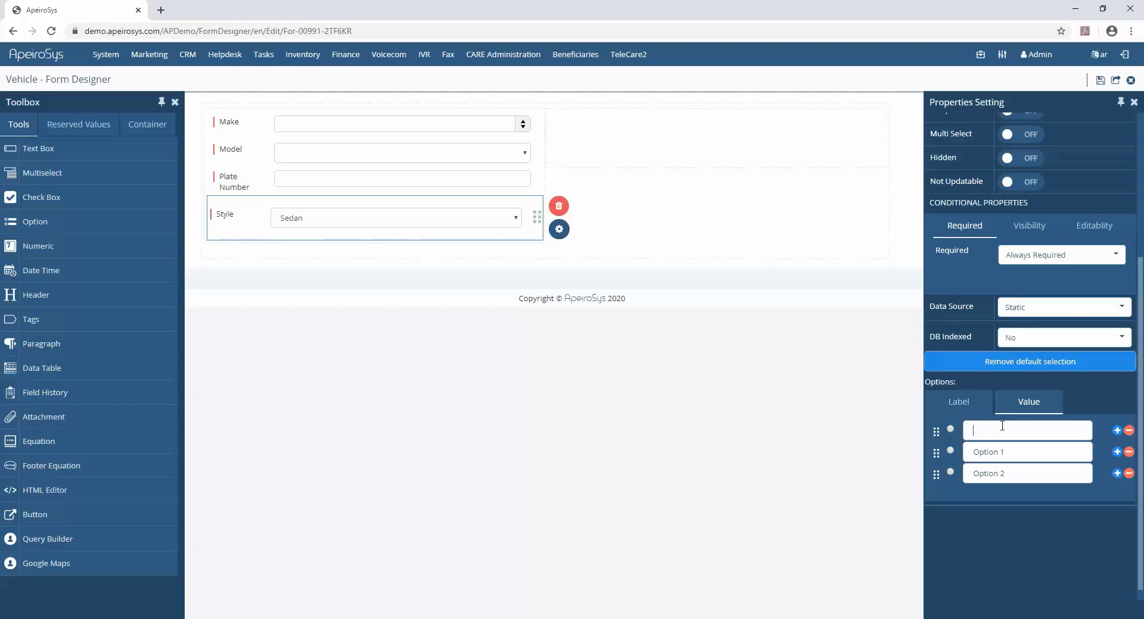
{"action": "type", "text": "Sedan"}
{"action": "key", "text": "Tab"}
{"action": "type", "text": "Coupe"}
{"action": "key", "text": "Tab"}
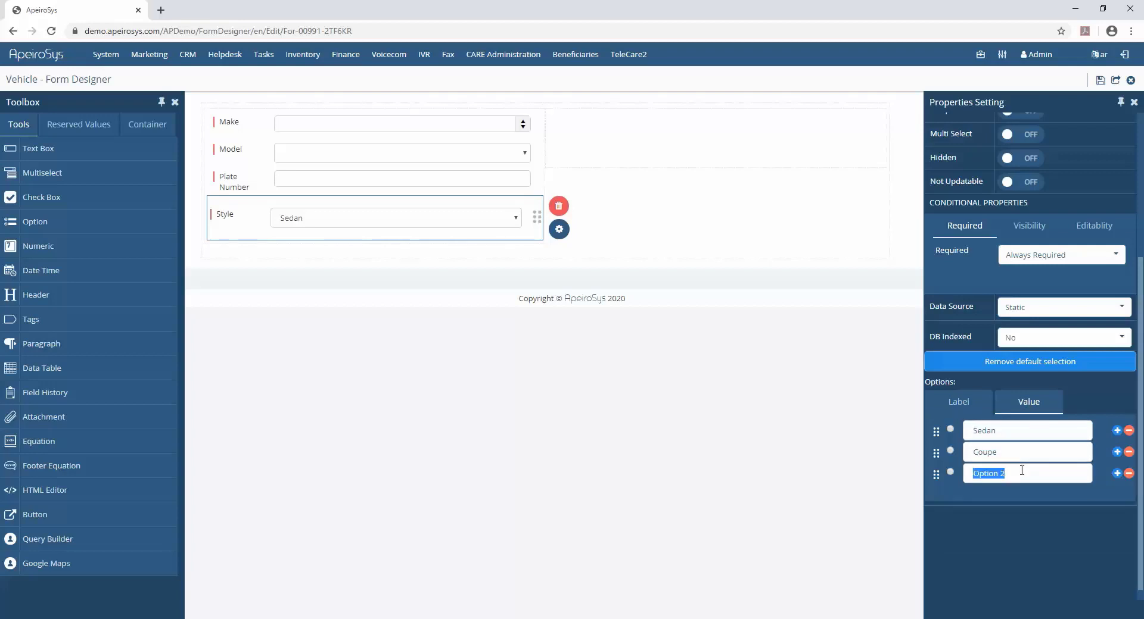
{"action": "type", "text": "SUV"}
- Add a required text box labelled VIN below Style
{"action": "left_click_drag", "start_coordinate": [41, 149], "coordinate": [256, 263]}
{"action": "left_click", "coordinate": [1044, 152]}
{"action": "type", "text": "Vl"}
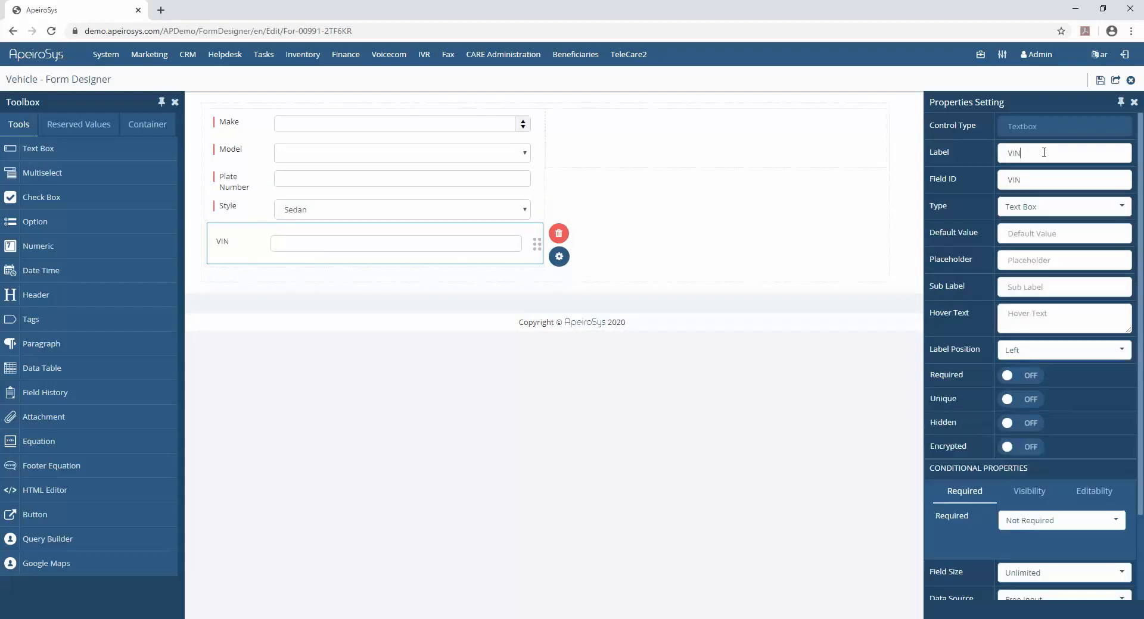
{"action": "left_click", "coordinate": [1020, 374]}
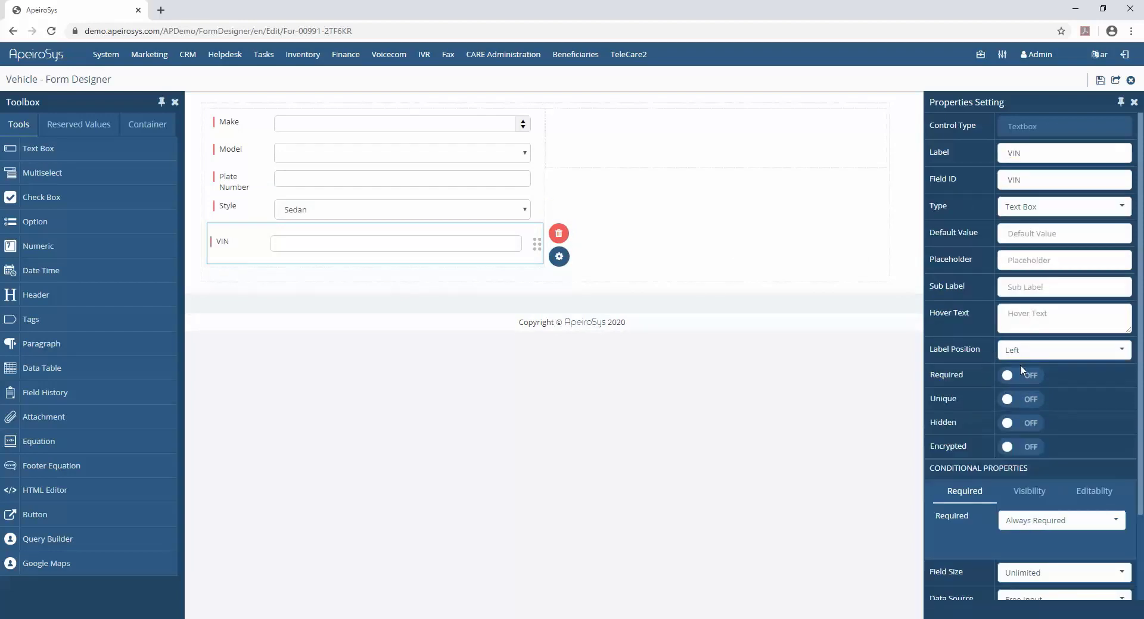
{"action": "scroll", "coordinate": [975, 314], "scroll_direction": "down", "scroll_amount": 3}
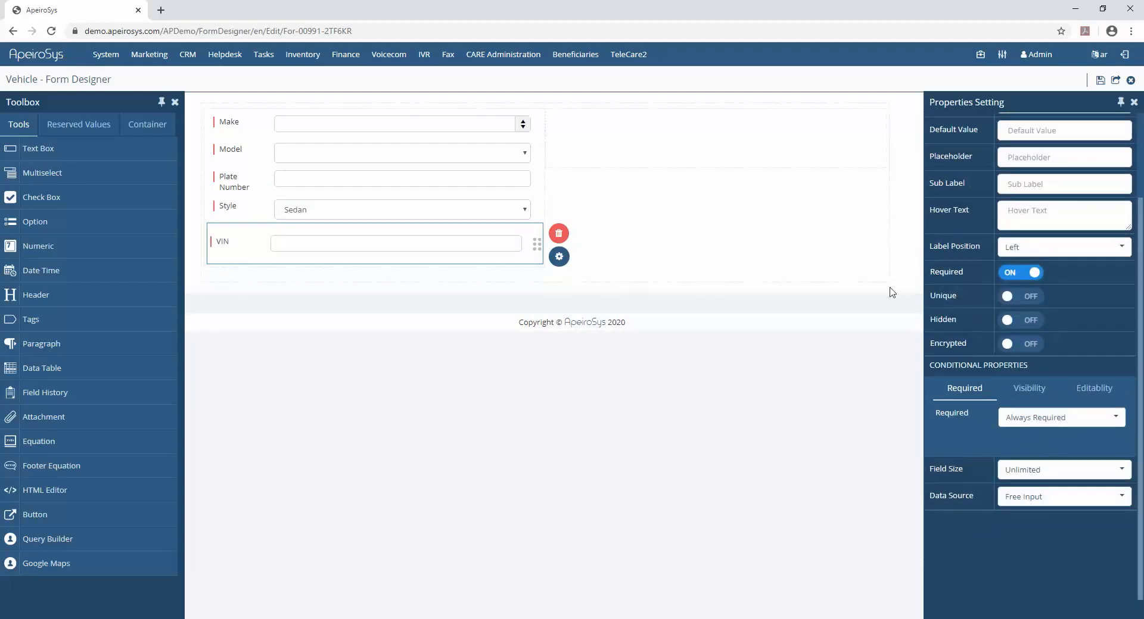
- Add the reserved fields Record Version, Created By, Creation Date, Updated By and Updated Date in the form's second column
{"action": "left_click", "coordinate": [55, 128]}
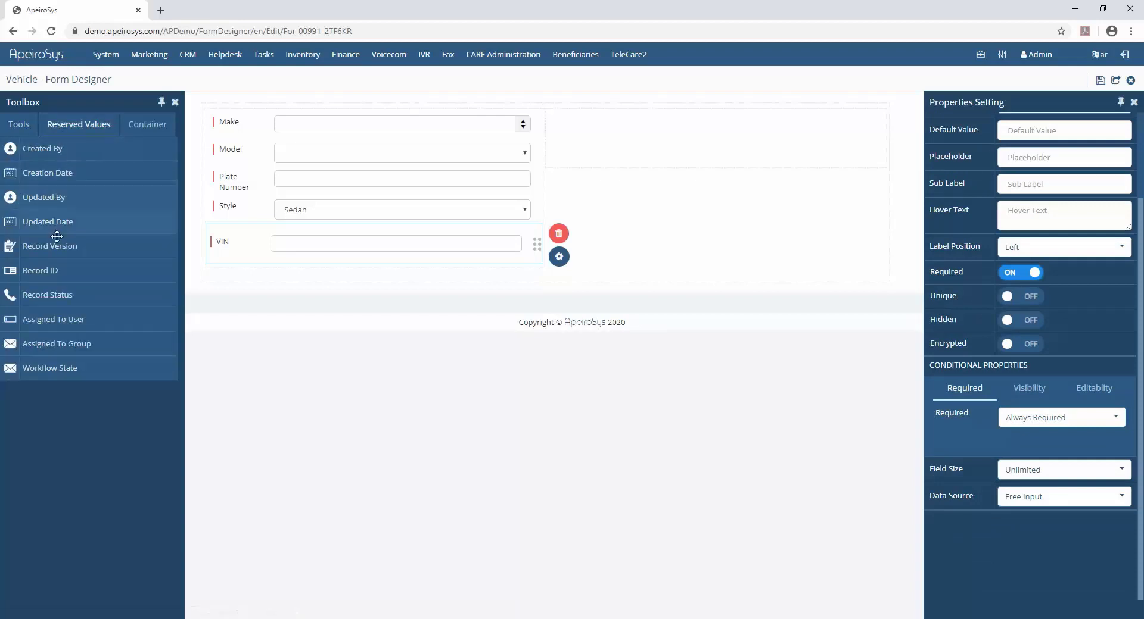
{"action": "left_click_drag", "start_coordinate": [56, 246], "coordinate": [596, 144]}
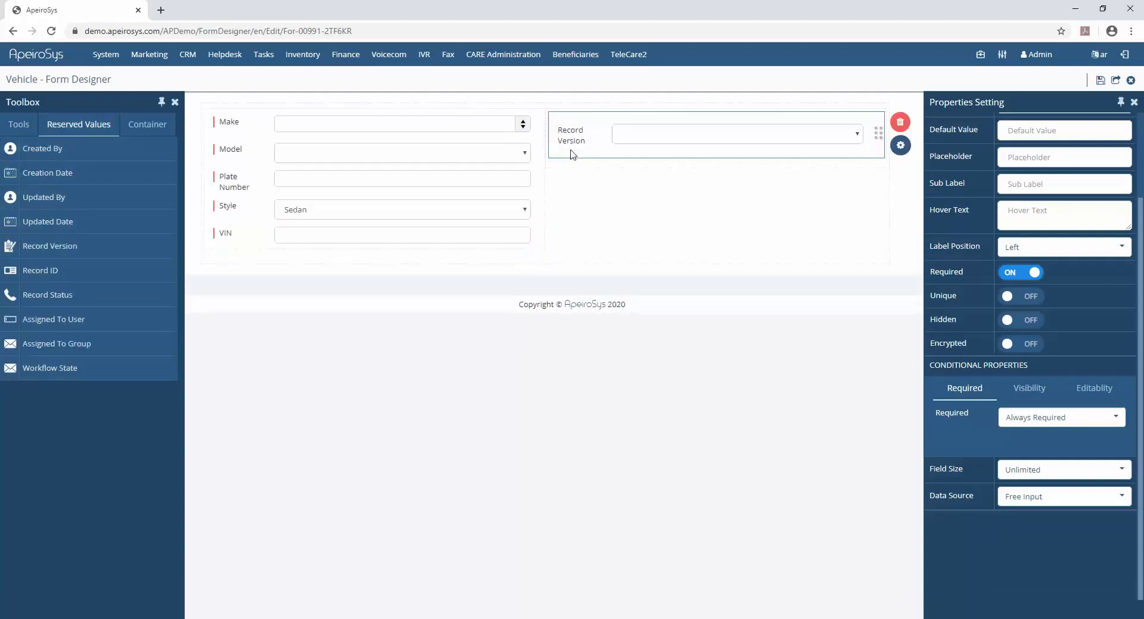
{"action": "left_click_drag", "start_coordinate": [54, 148], "coordinate": [628, 161]}
{"action": "left_click_drag", "start_coordinate": [54, 173], "coordinate": [599, 183]}
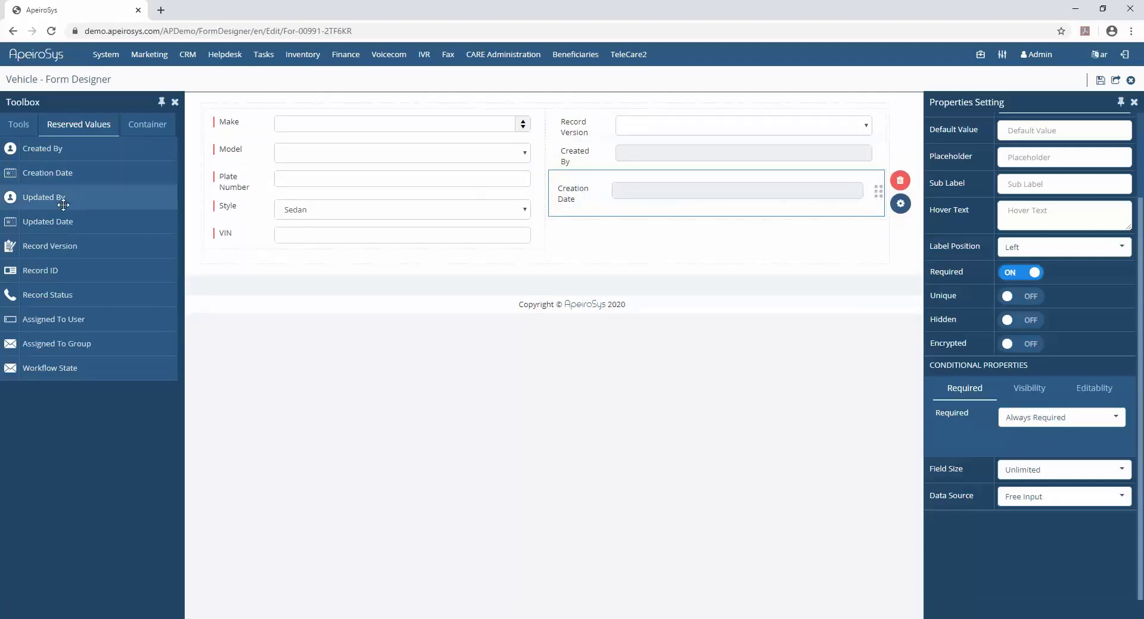
{"action": "left_click_drag", "start_coordinate": [57, 197], "coordinate": [604, 212]}
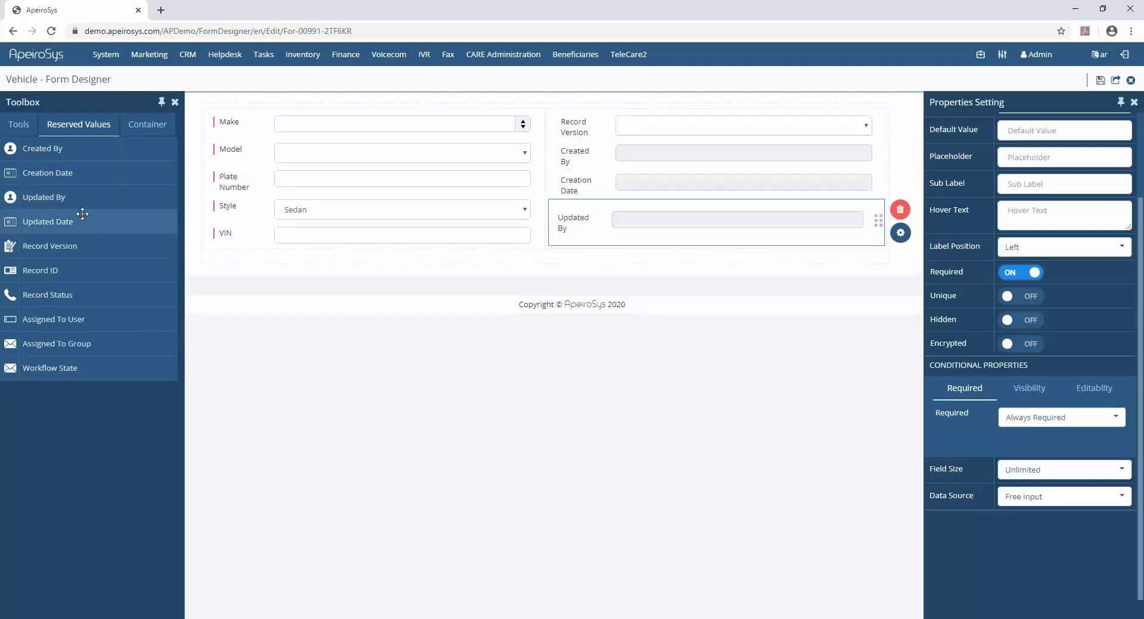
{"action": "left_click_drag", "start_coordinate": [66, 221], "coordinate": [649, 247]}
- Add the Record ID and Record Status reserved fields below Record Version
{"action": "left_click_drag", "start_coordinate": [57, 269], "coordinate": [628, 162]}
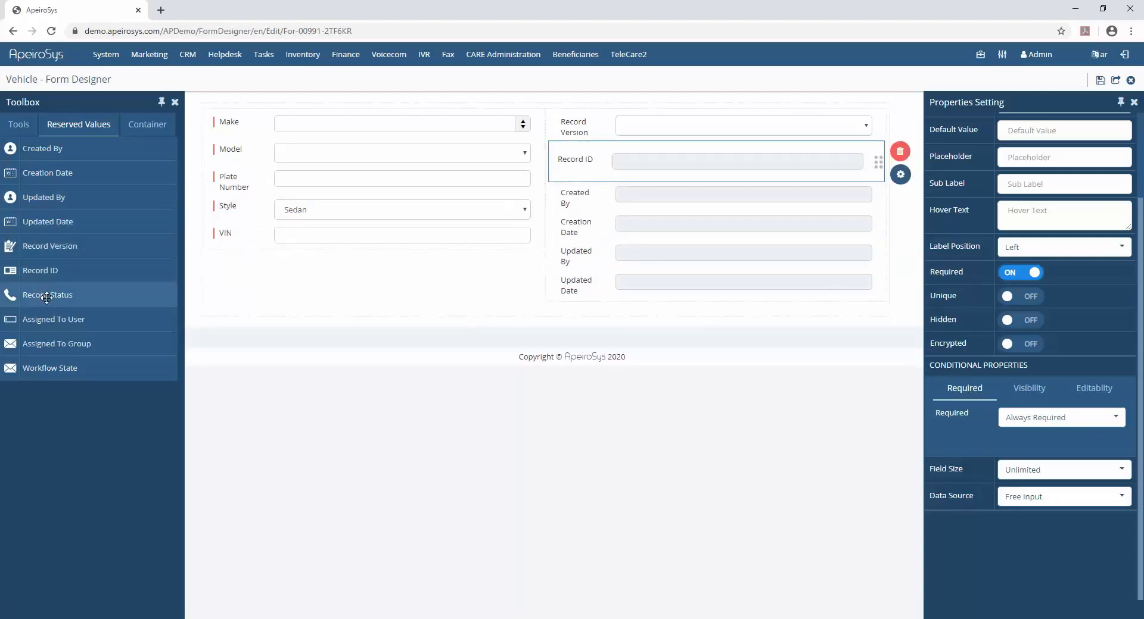
{"action": "left_click_drag", "start_coordinate": [53, 295], "coordinate": [691, 189]}
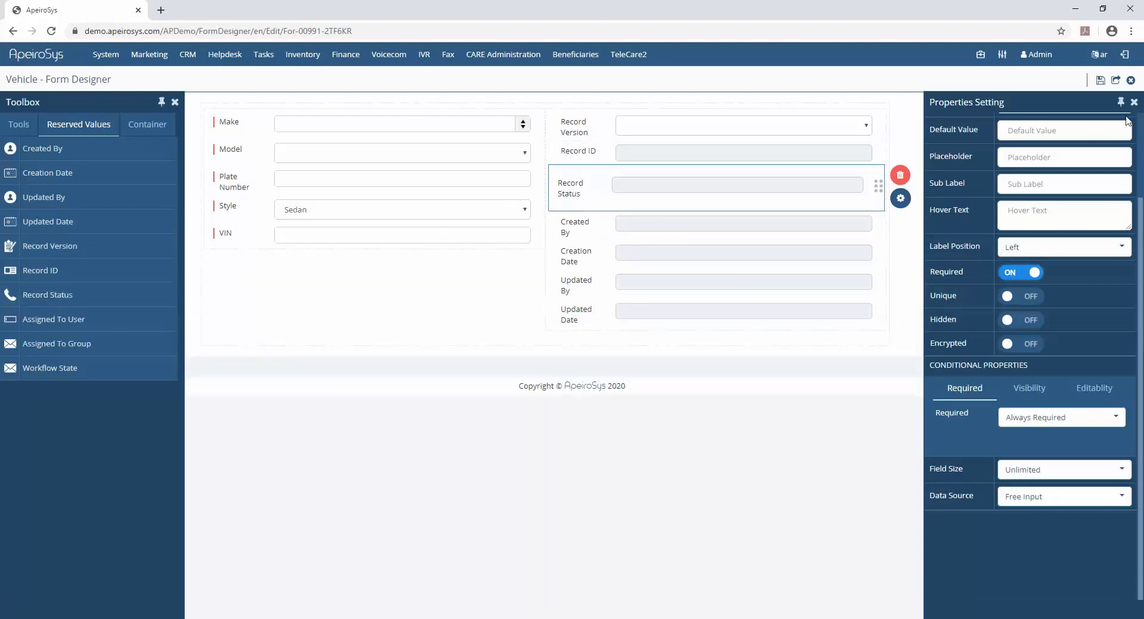
- Open the Vehicle record list and start a new record with Make 2019 and Model Toyota
{"action": "left_click", "coordinate": [1115, 80]}
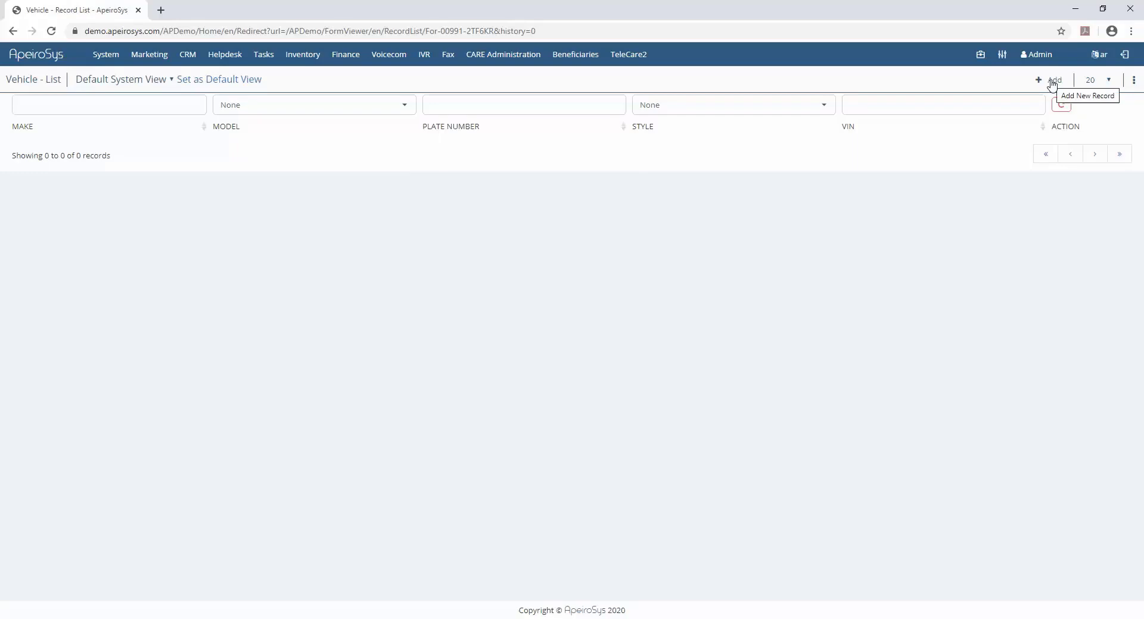
{"action": "left_click", "coordinate": [1050, 80]}
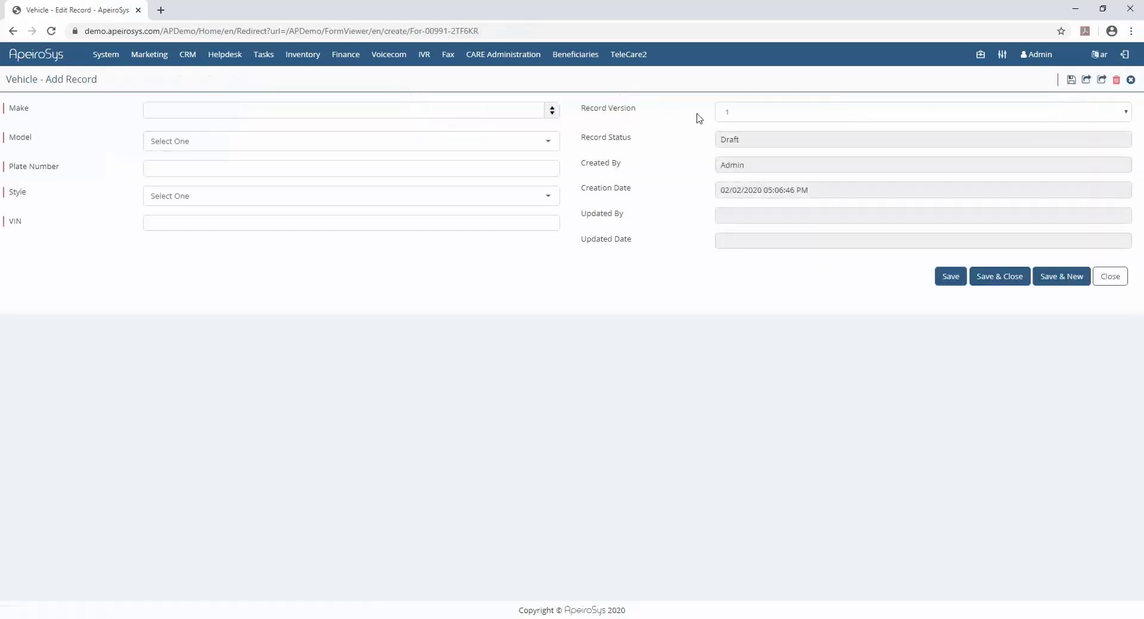
{"action": "left_click", "coordinate": [370, 109]}
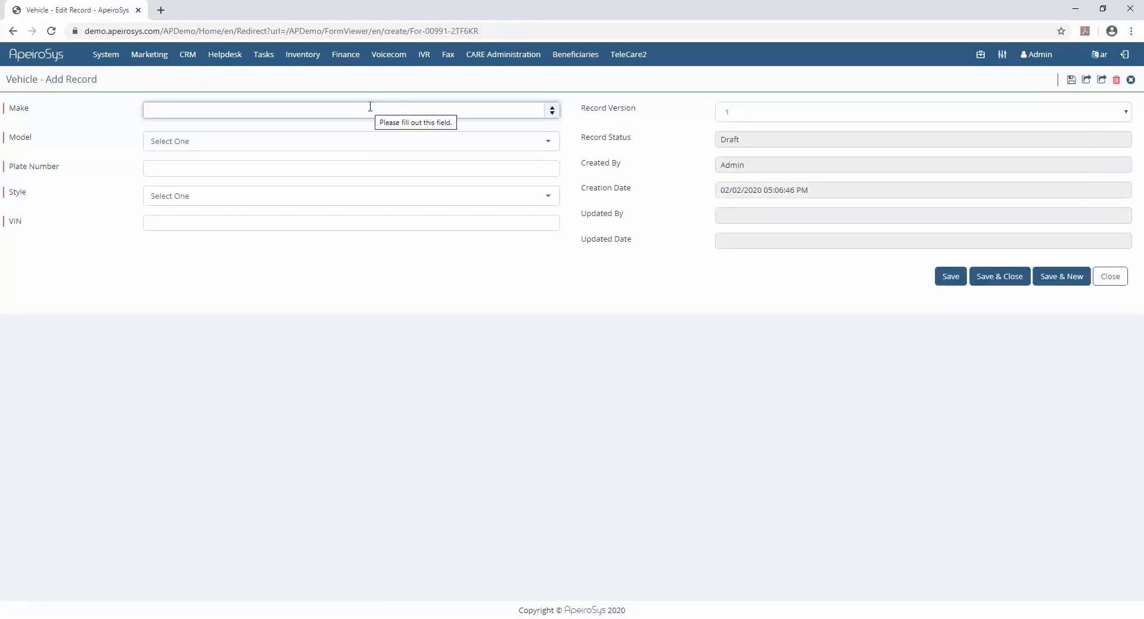
{"action": "type", "text": "2019"}
{"action": "left_click", "coordinate": [355, 150]}
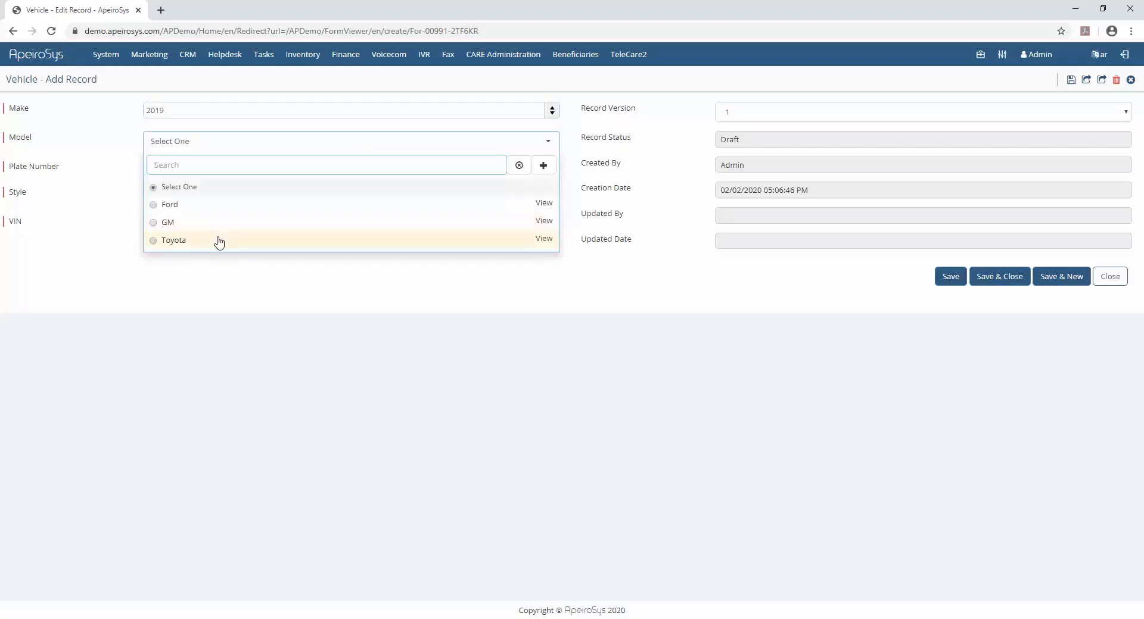
{"action": "left_click", "coordinate": [220, 242]}
- Fill in the plate number, Style Sedan and the VIN, and save and close the record
{"action": "left_click", "coordinate": [245, 169]}
{"action": "type", "text": "G623367P"}
{"action": "left_click", "coordinate": [245, 198]}
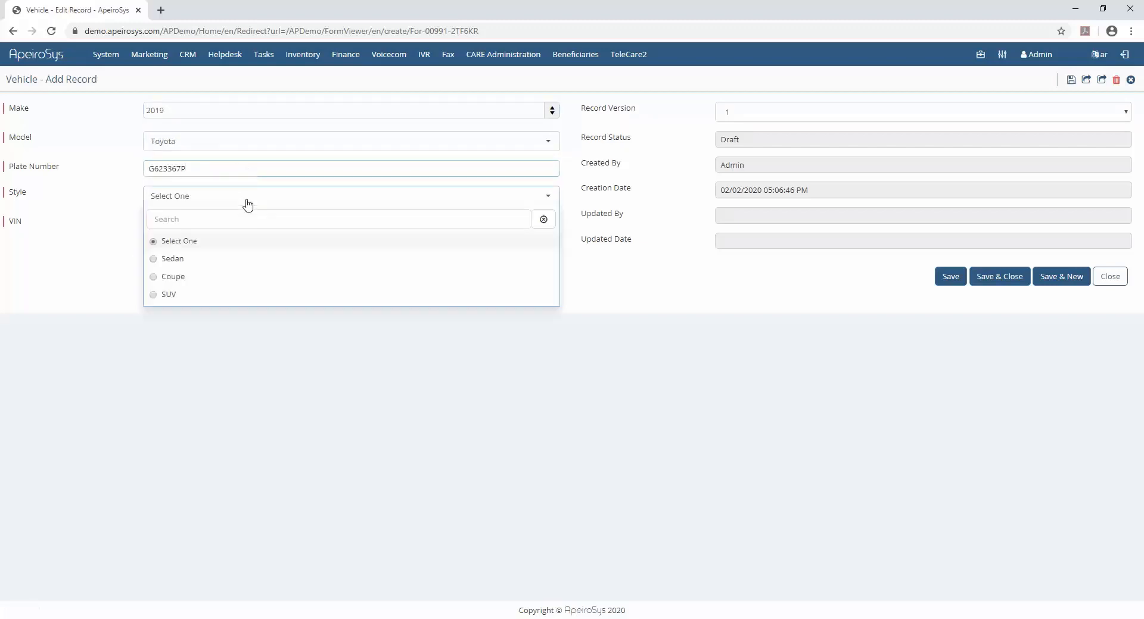
{"action": "left_click", "coordinate": [169, 258]}
{"action": "left_click", "coordinate": [239, 224]}
{"action": "type", "text": "1HGBH31JXMV123"}
{"action": "left_click", "coordinate": [1014, 278]}
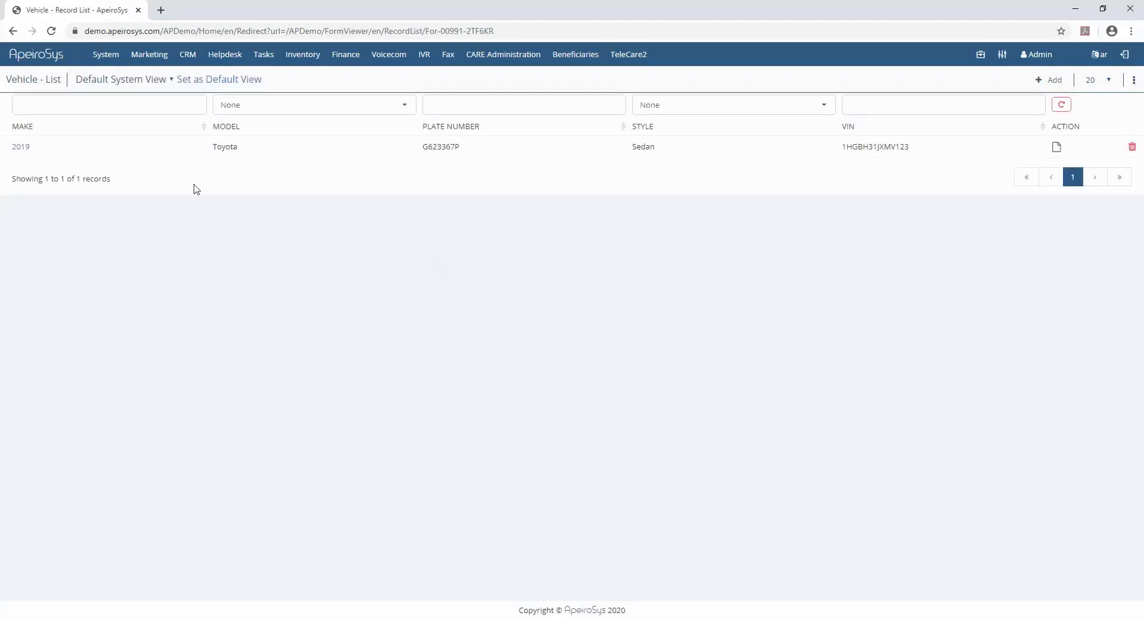
- Create a new form titled Color with DB table name Color and open it in the designer
{"action": "left_click", "coordinate": [22, 146]}
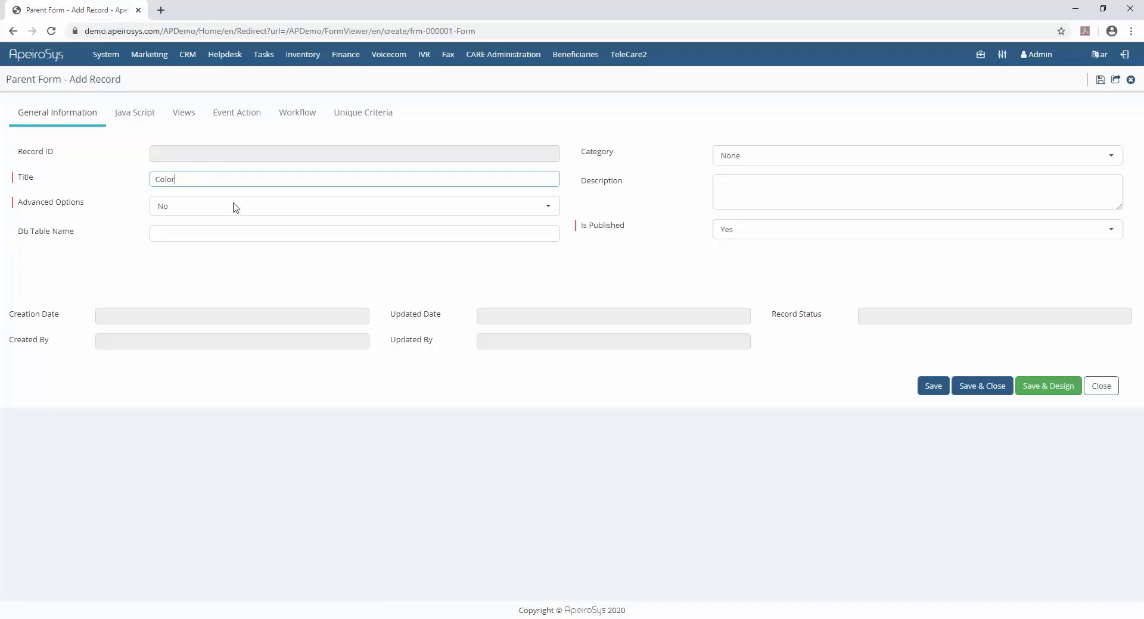
{"action": "left_click", "coordinate": [201, 228]}
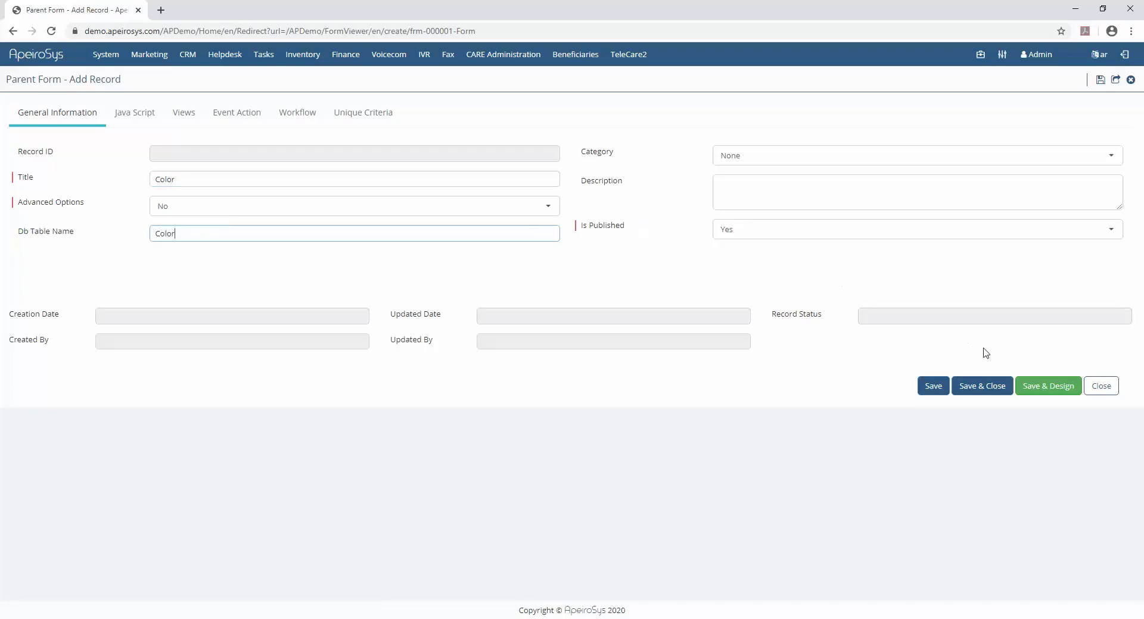
{"action": "left_click", "coordinate": [1049, 386]}
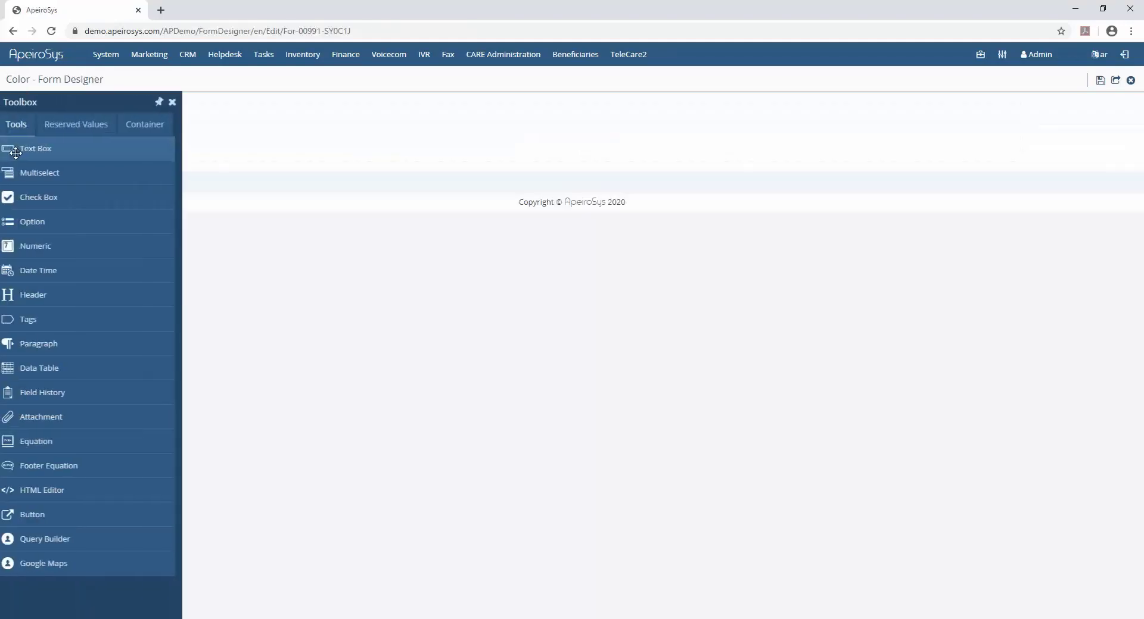
- Add a three-column container holding a required text box labelled Name
{"action": "left_click", "coordinate": [142, 125]}
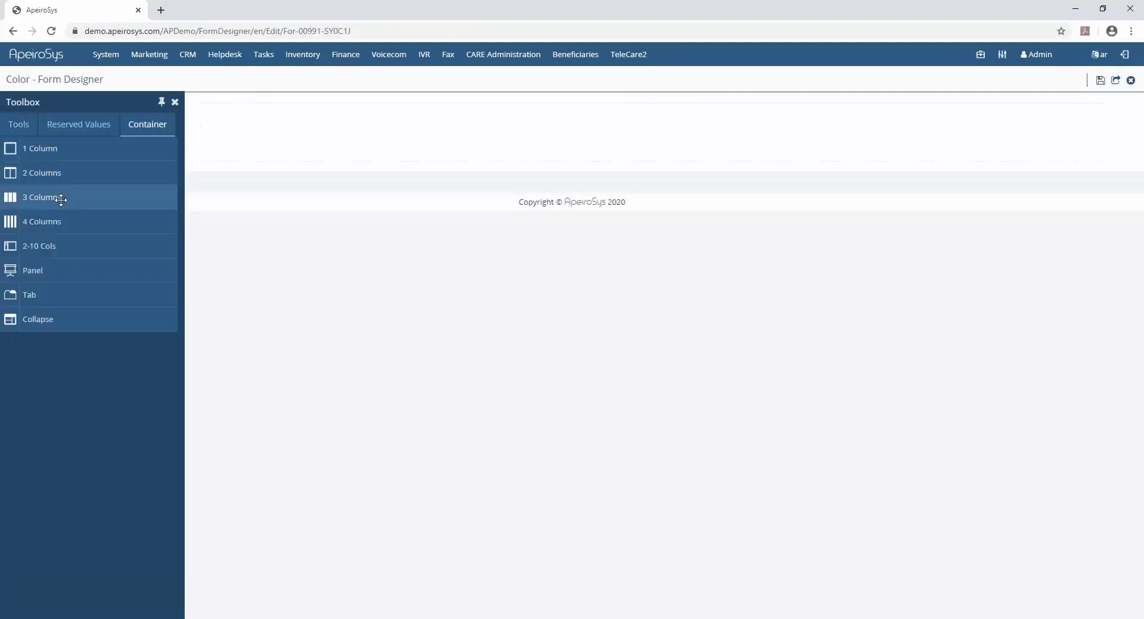
{"action": "left_click_drag", "start_coordinate": [61, 200], "coordinate": [321, 140]}
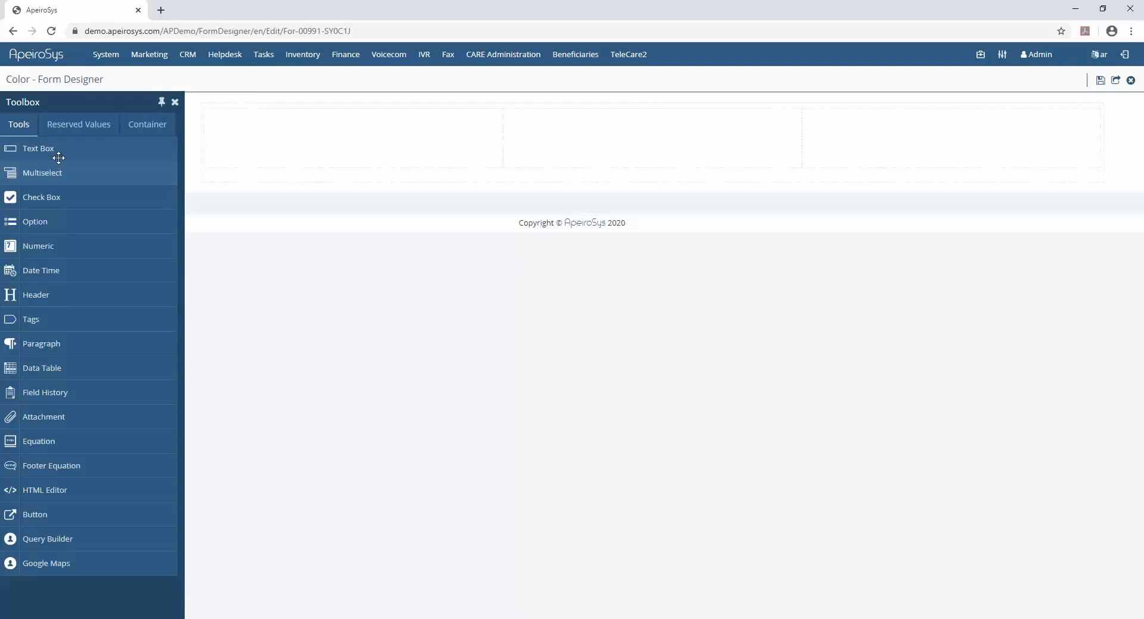
{"action": "left_click_drag", "start_coordinate": [59, 158], "coordinate": [332, 146]}
{"action": "left_click", "coordinate": [516, 145]}
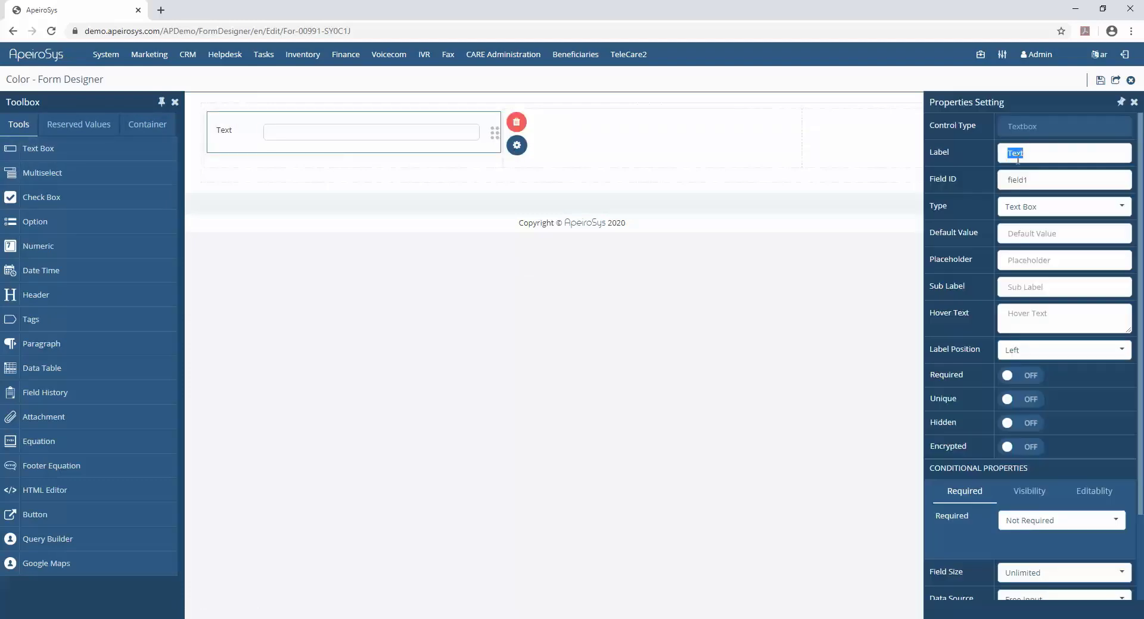
{"action": "type", "text": "Name"}
{"action": "left_click", "coordinate": [1028, 384]}
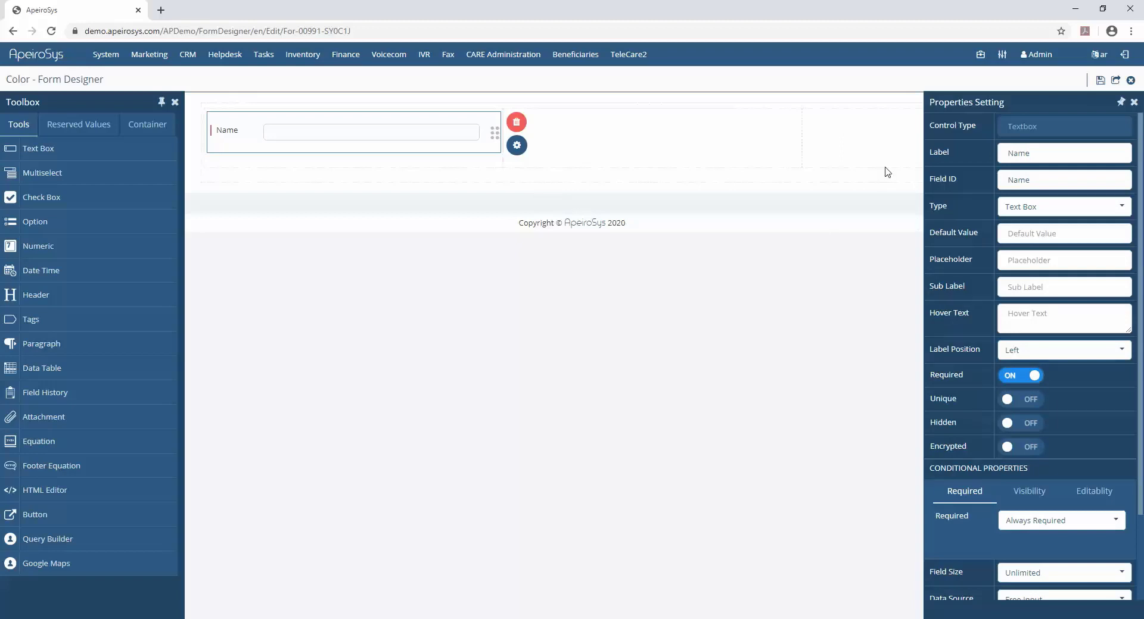
- Open the Color form and add records named Blue and Black
{"action": "left_click", "coordinate": [1114, 82]}
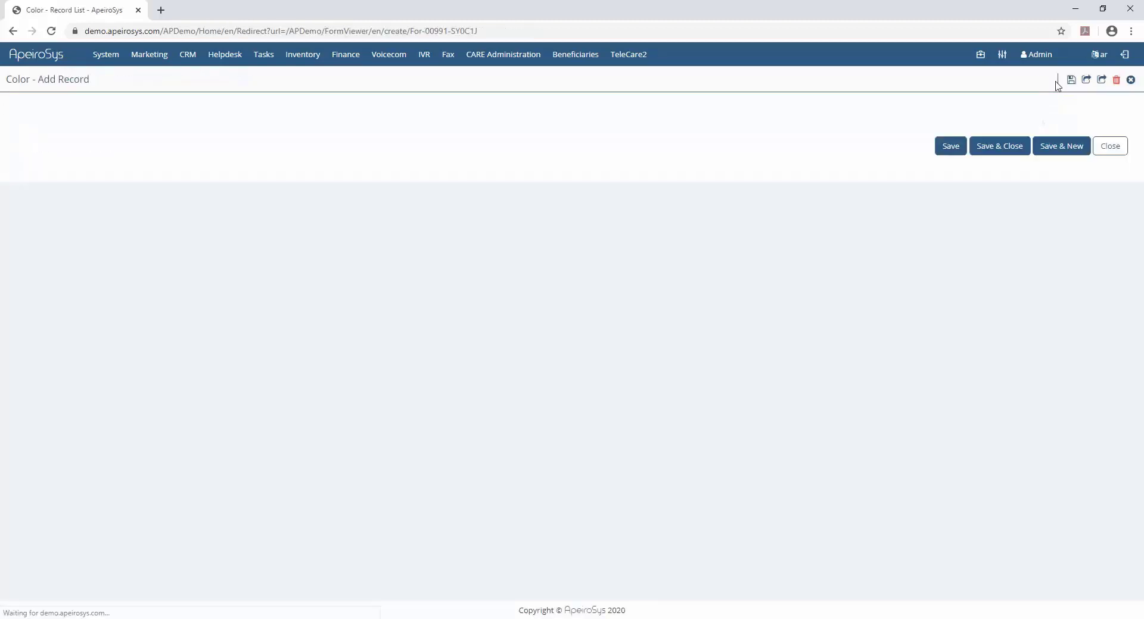
{"action": "type", "text": "Blue"}
{"action": "left_click", "coordinate": [1052, 158]}
{"action": "type", "text": "Black"}
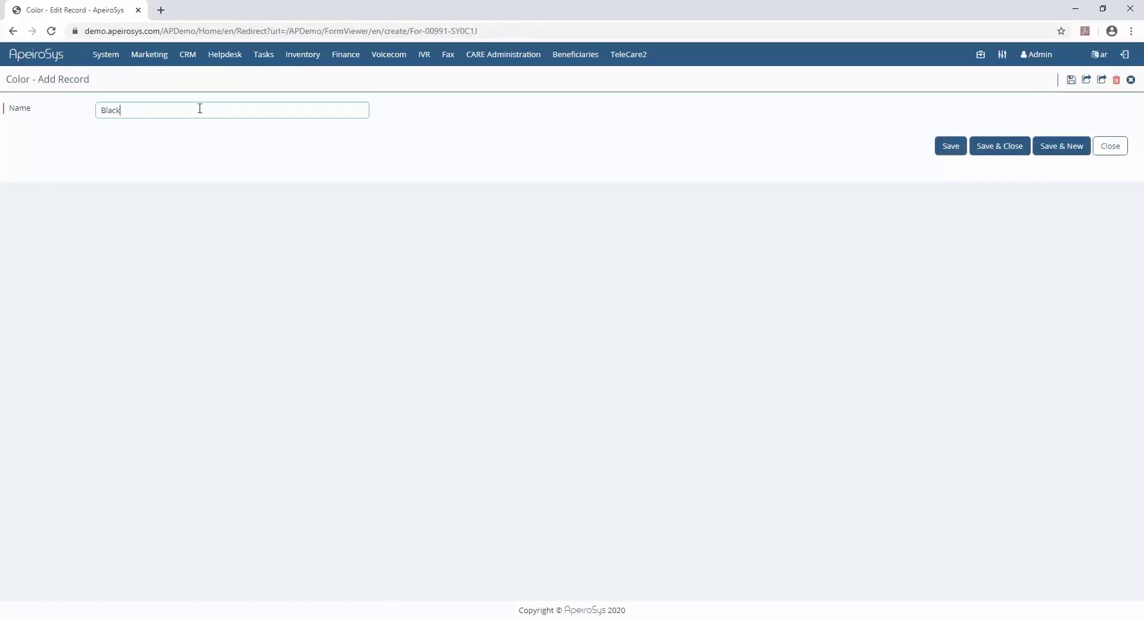
{"action": "left_click", "coordinate": [1049, 154]}
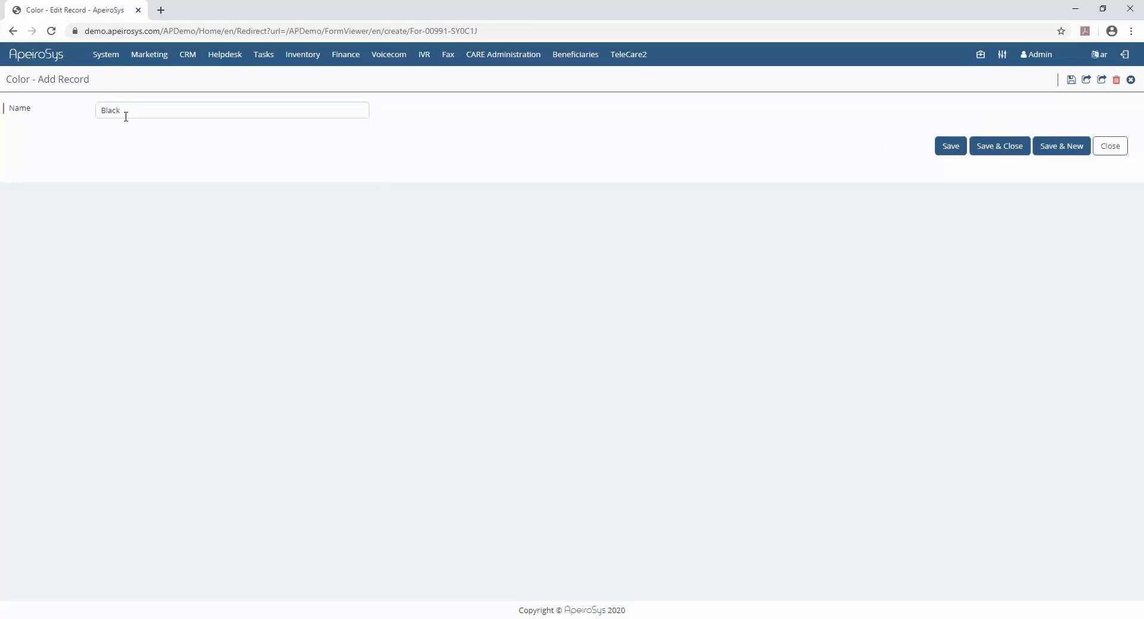
- Return to the form list, find the Vehicle form and open it in the designer
{"action": "mouse_move", "coordinate": [106, 55]}
{"action": "left_click", "coordinate": [102, 85]}
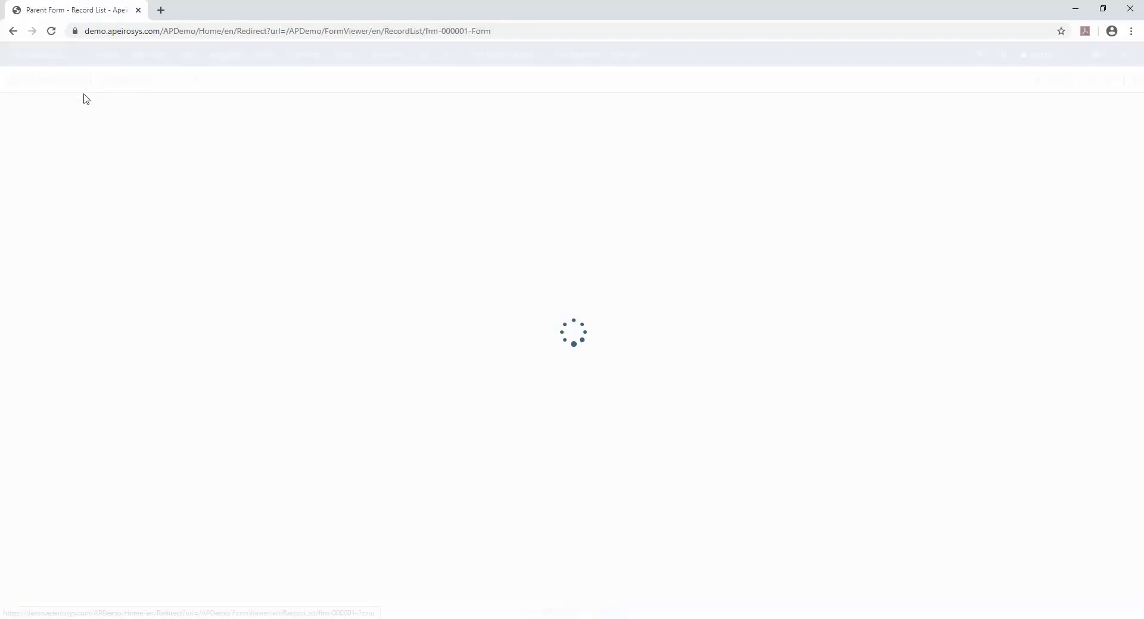
{"action": "left_click", "coordinate": [83, 105]}
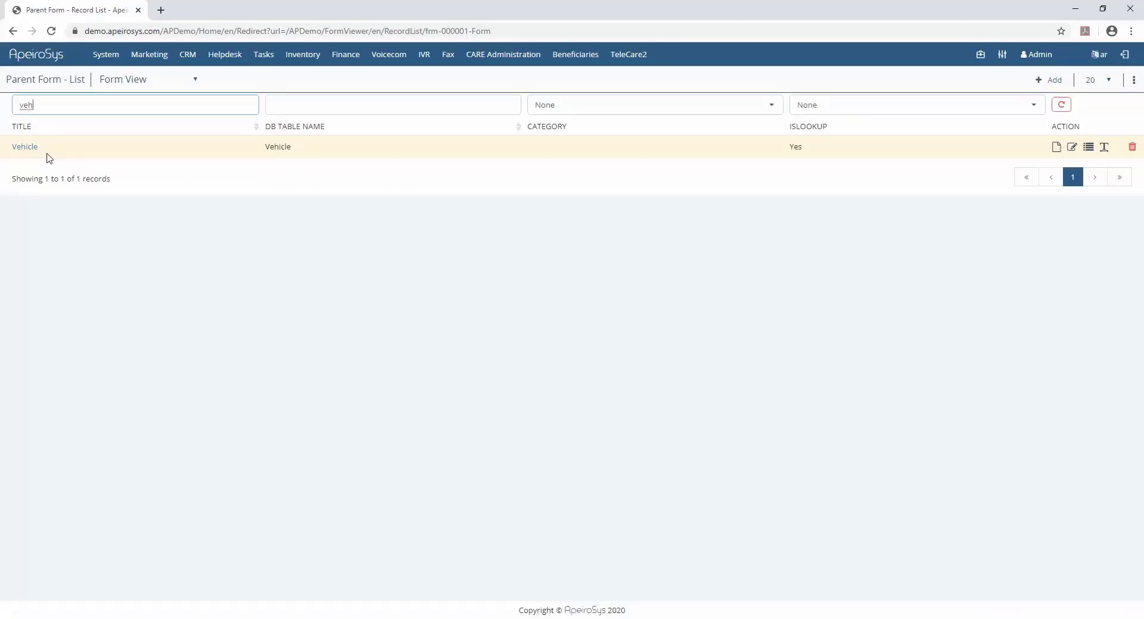
{"action": "left_click", "coordinate": [1088, 147]}
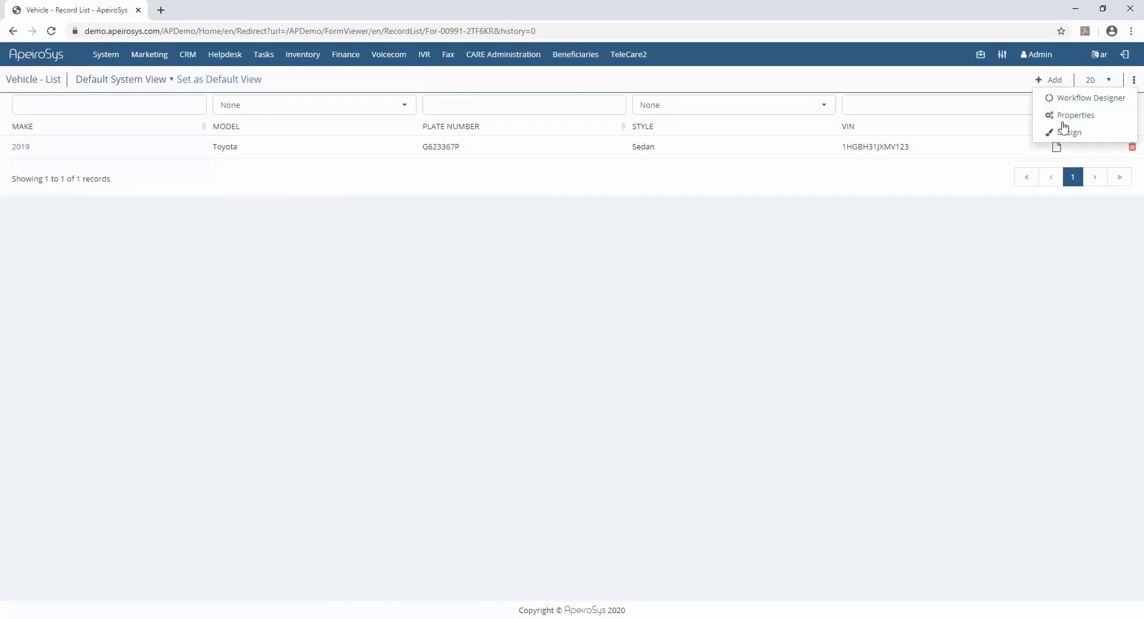
{"action": "left_click", "coordinate": [1065, 129]}
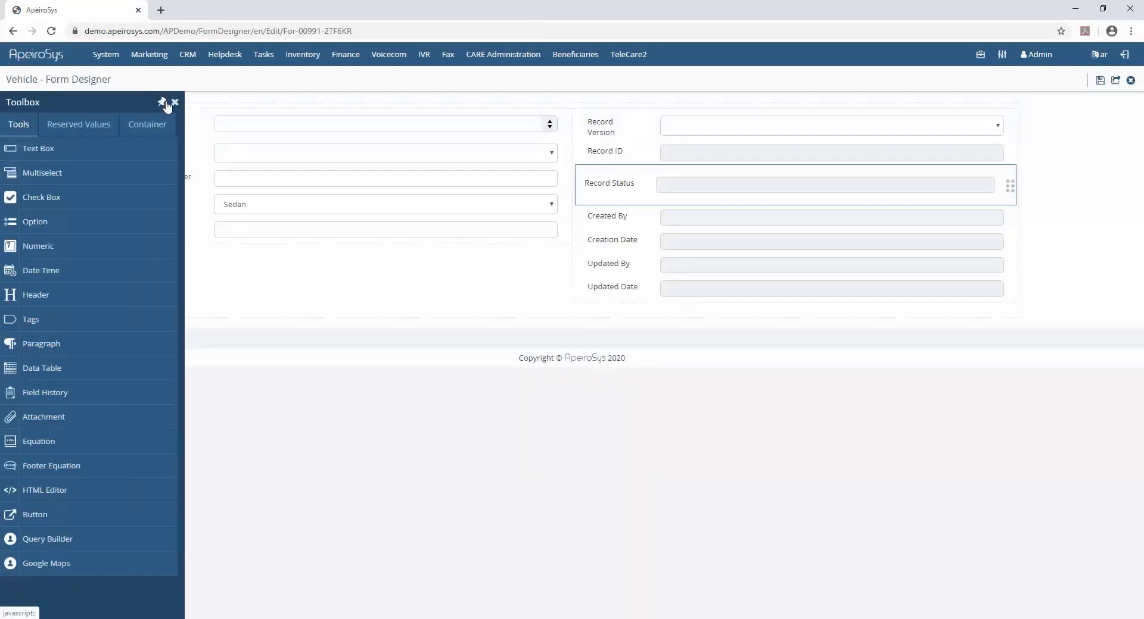
- Add a multiselect field labelled Color below VIN
{"action": "left_click_drag", "start_coordinate": [74, 175], "coordinate": [310, 307]}
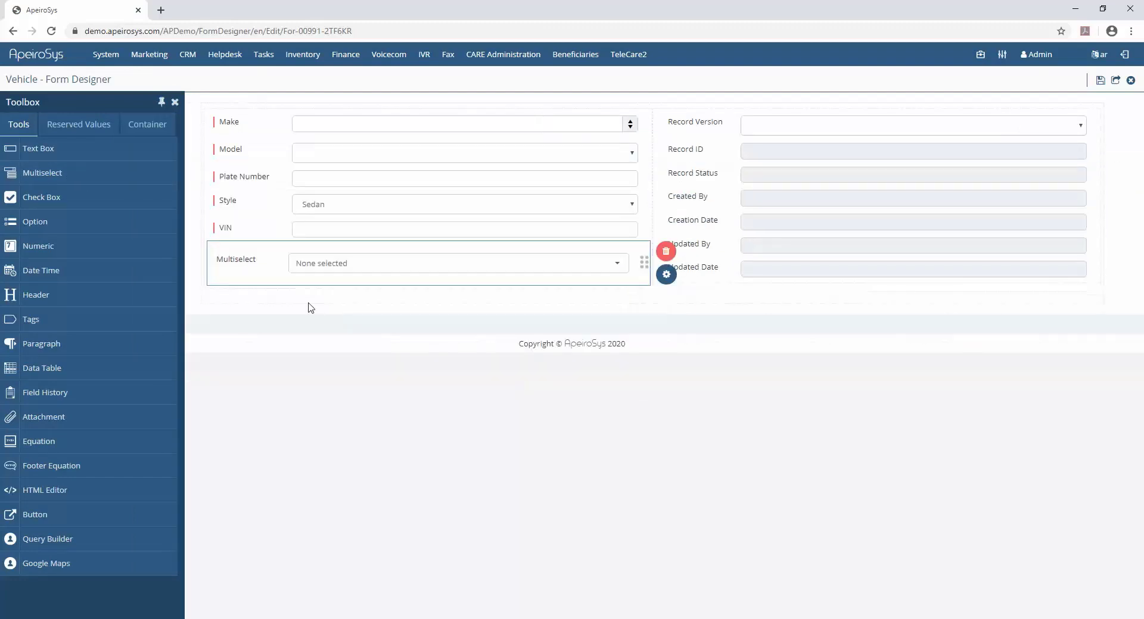
{"action": "left_click", "coordinate": [661, 277]}
{"action": "double_click", "coordinate": [1056, 145]}
{"action": "type", "text": "Color"}
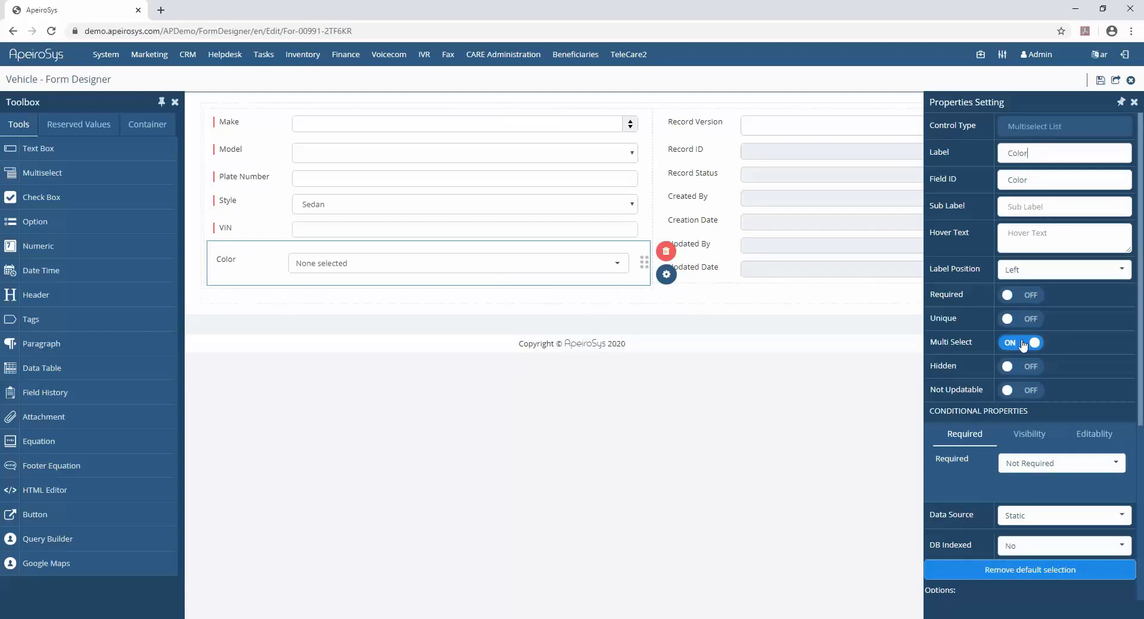
- Turn off Multi Select for the Color field and set its Required condition type to Required If
{"action": "left_click", "coordinate": [1023, 344]}
{"action": "scroll", "coordinate": [1027, 298], "scroll_direction": "down", "scroll_amount": 3}
{"action": "left_click", "coordinate": [1031, 299]}
{"action": "left_click", "coordinate": [1033, 350]}
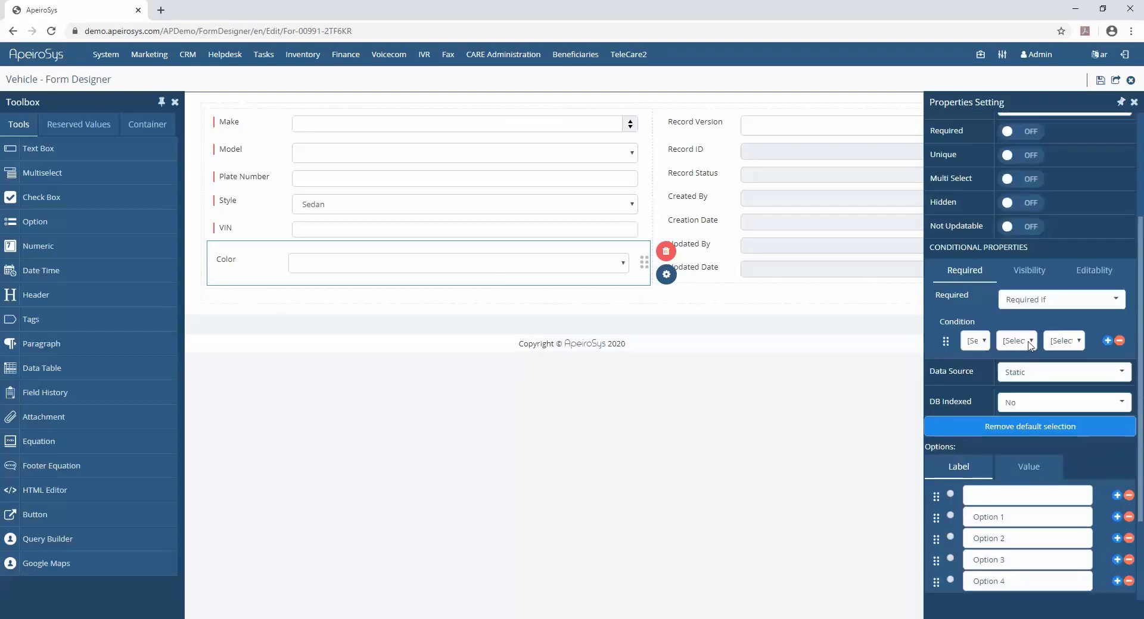
- Set the required condition to Make matching Any of the values Ford and GM
{"action": "left_click", "coordinate": [977, 340]}
{"action": "left_click", "coordinate": [1006, 126]}
{"action": "left_click", "coordinate": [1031, 341]}
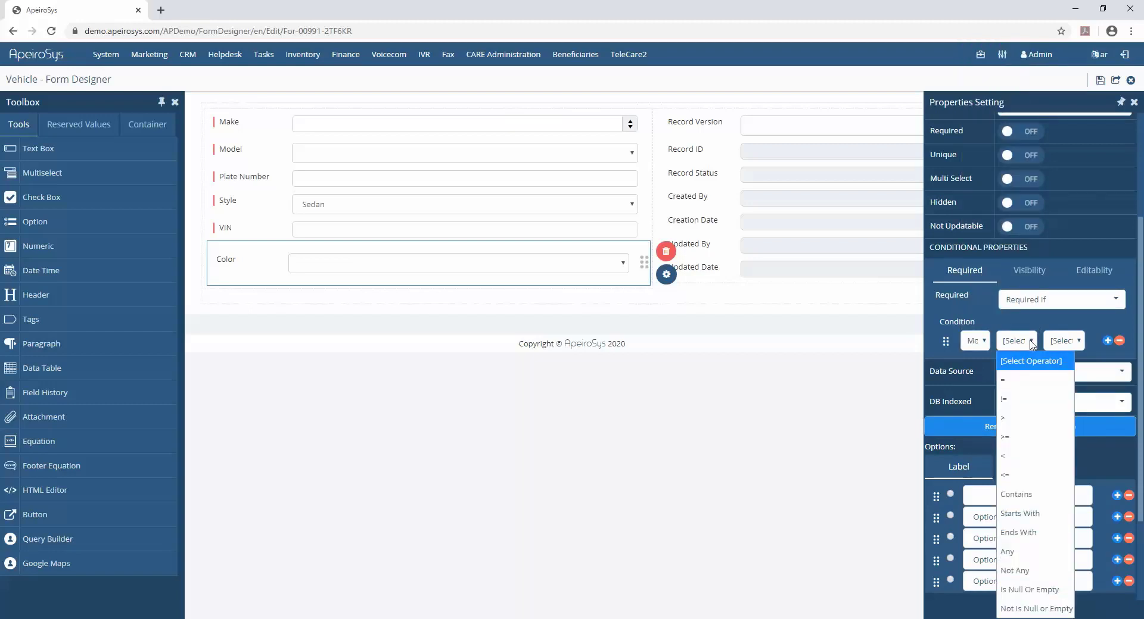
{"action": "left_click", "coordinate": [1021, 552]}
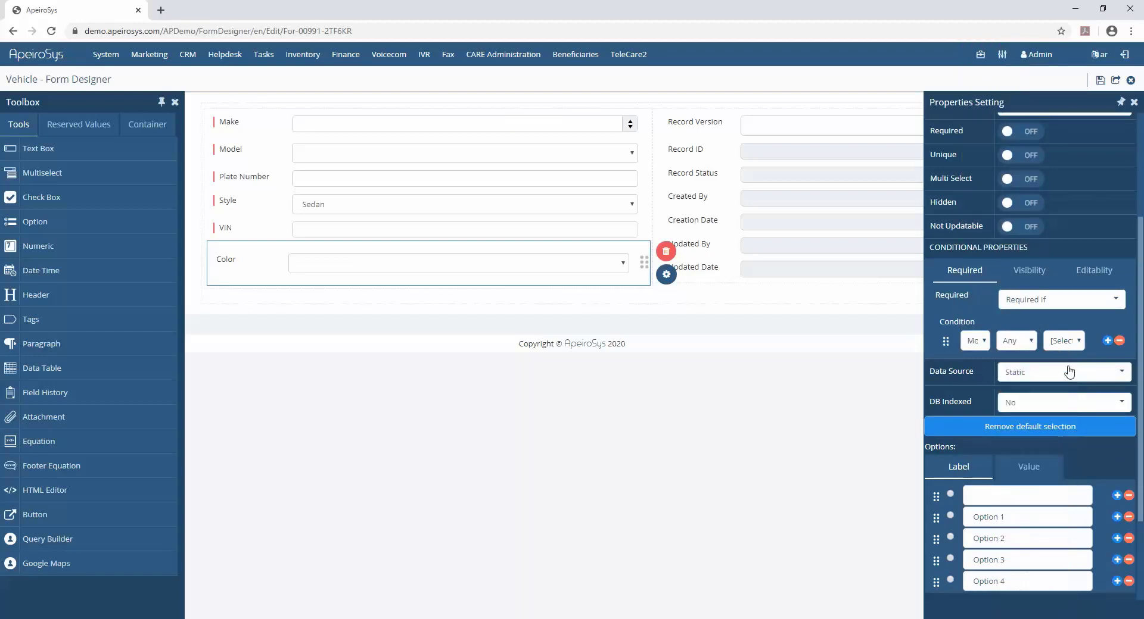
{"action": "left_click", "coordinate": [1062, 341]}
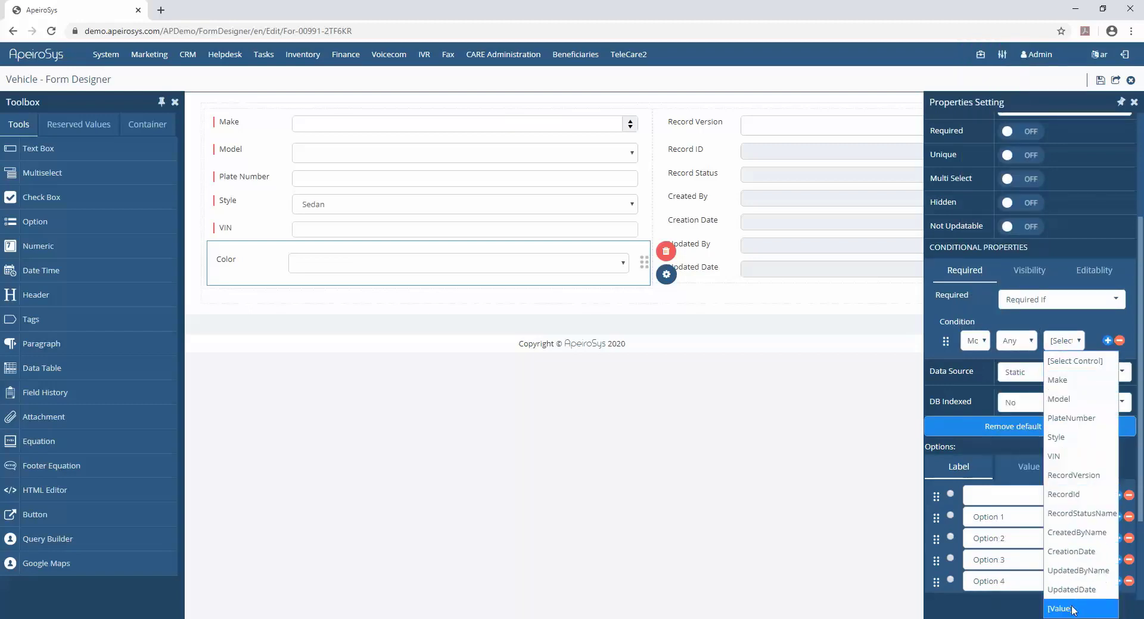
{"action": "left_click", "coordinate": [1060, 608]}
{"action": "left_click", "coordinate": [956, 429]}
{"action": "left_click", "coordinate": [955, 451]}
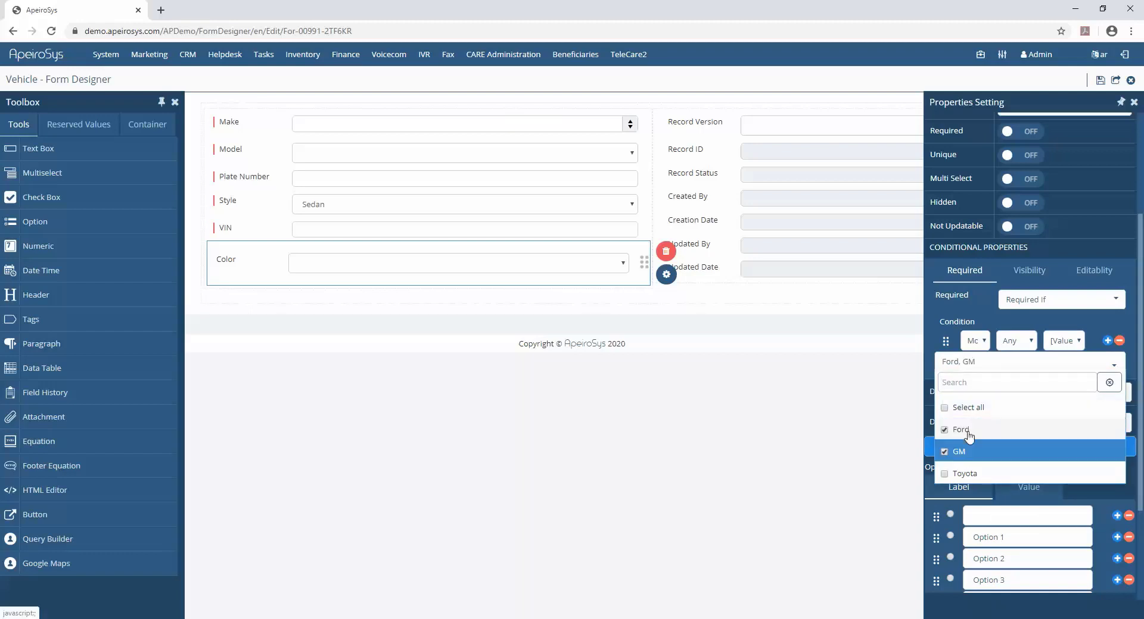
{"action": "left_click", "coordinate": [960, 311]}
- Set the Color field's data source to the Color form, with Name as the display field
{"action": "scroll", "coordinate": [961, 311], "scroll_direction": "down", "scroll_amount": 1}
{"action": "left_click", "coordinate": [1036, 307]}
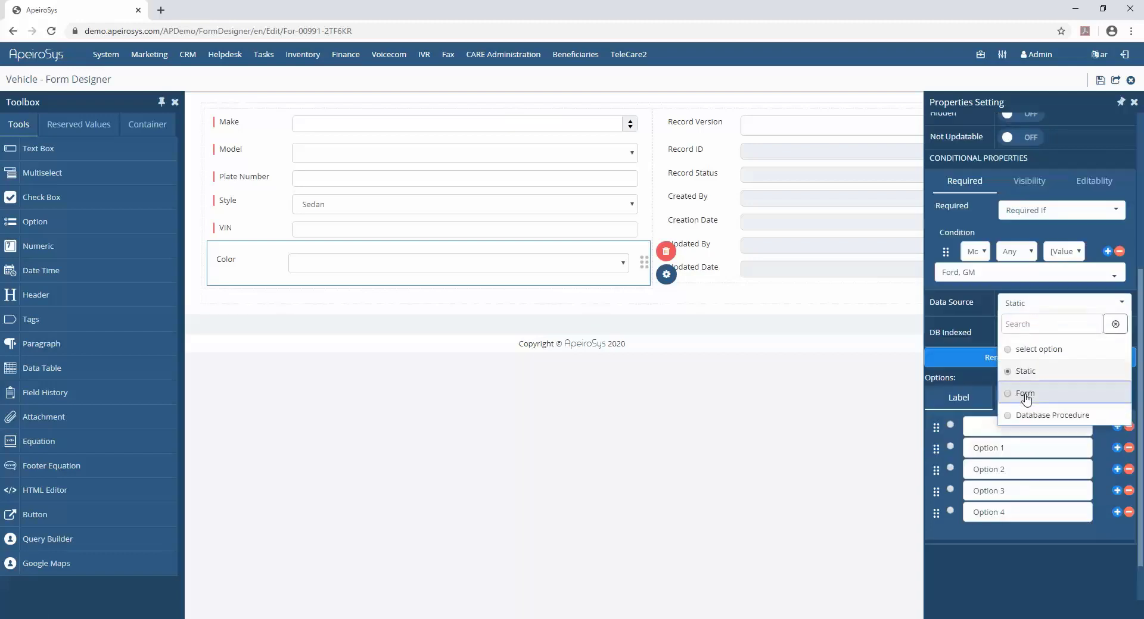
{"action": "left_click", "coordinate": [1025, 394]}
{"action": "left_click", "coordinate": [1006, 339]}
{"action": "left_click", "coordinate": [1019, 400]}
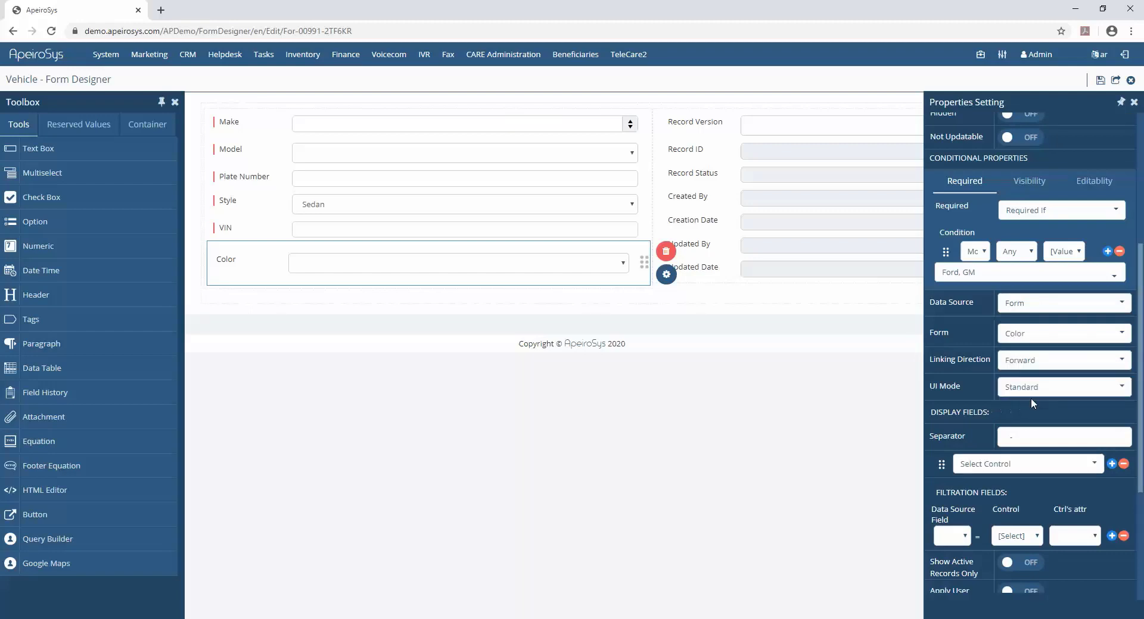
{"action": "left_click", "coordinate": [998, 470]}
{"action": "scroll", "coordinate": [995, 495], "scroll_direction": "down", "scroll_amount": 1}
{"action": "left_click", "coordinate": [988, 521]}
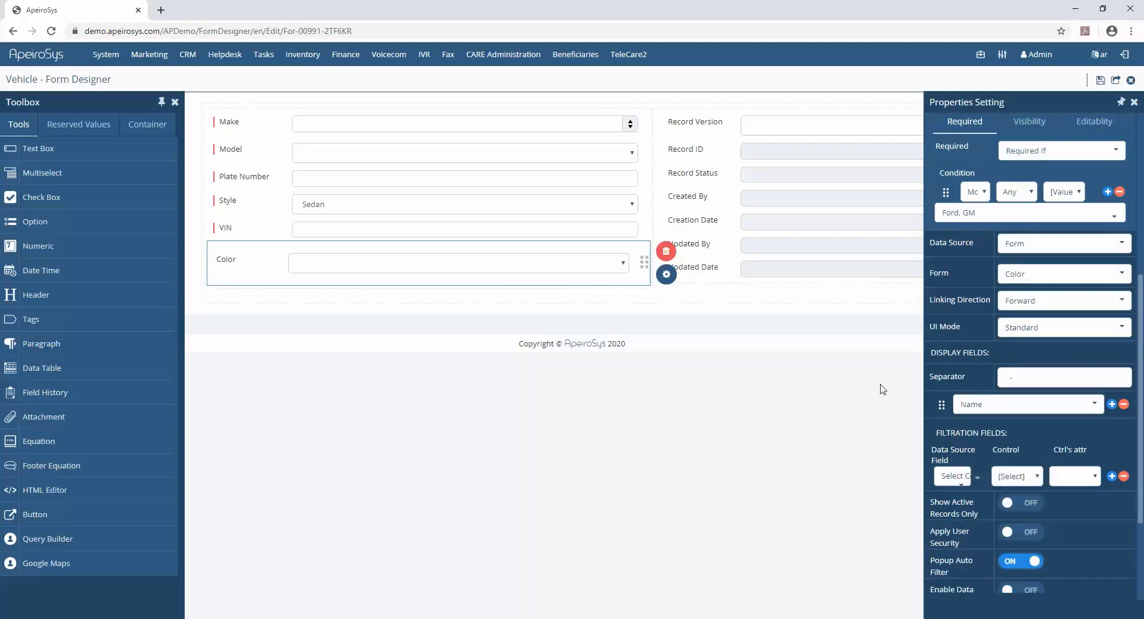
- Save the Vehicle form design and open the existing 2019 Toyota vehicle record
{"action": "left_click", "coordinate": [1115, 80]}
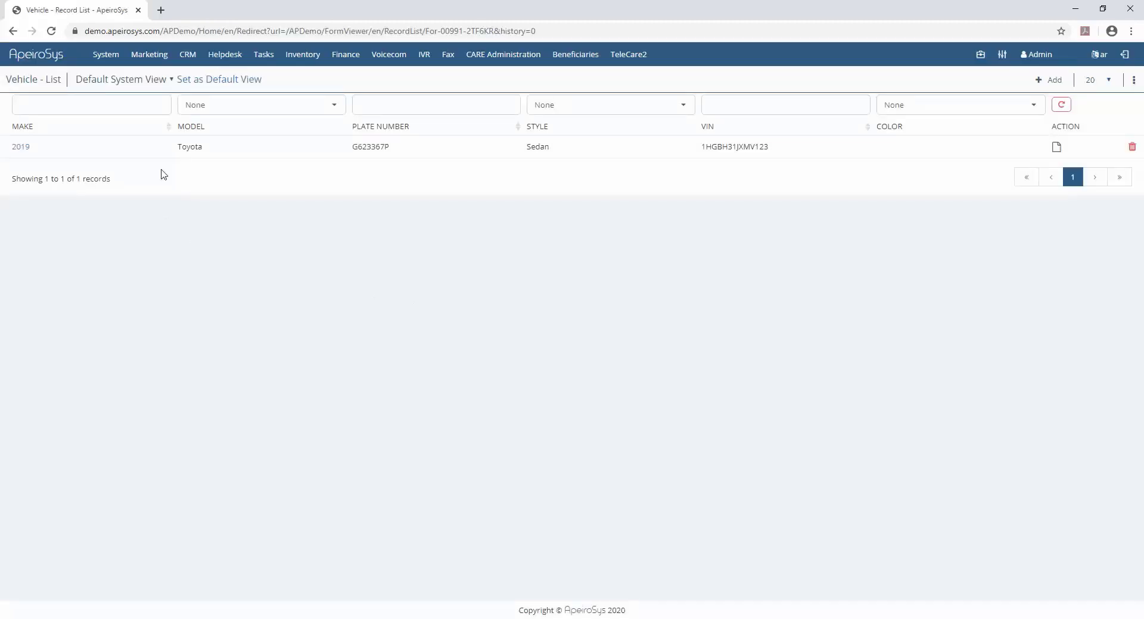
{"action": "left_click", "coordinate": [23, 147]}
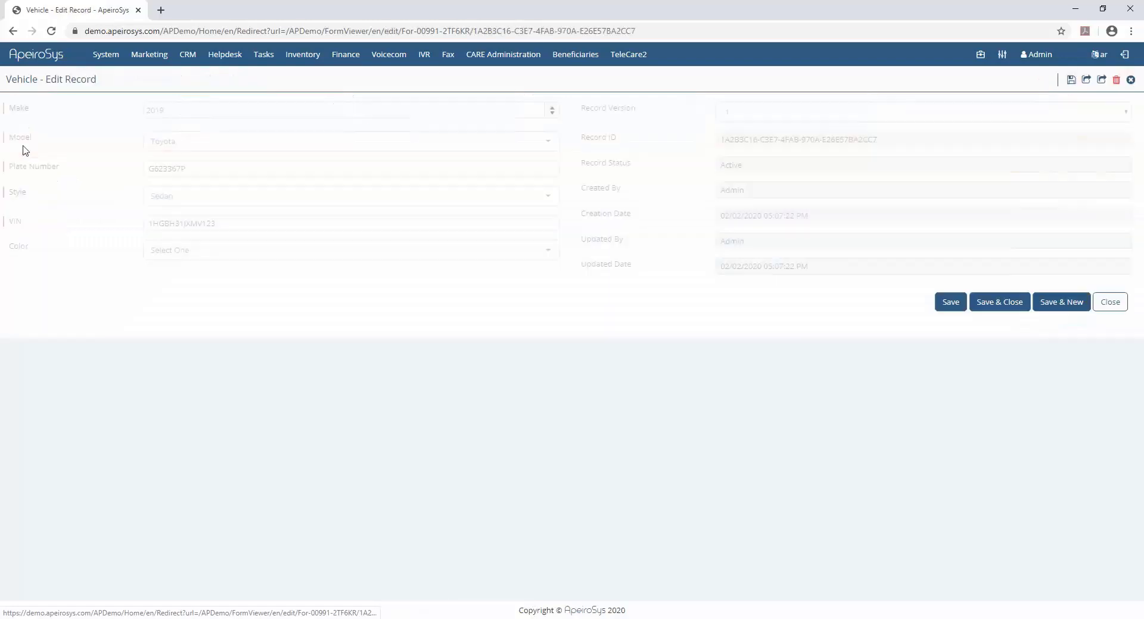
- From the record's Color field, add a new Color record named Navy and save it
{"action": "left_click", "coordinate": [191, 258]}
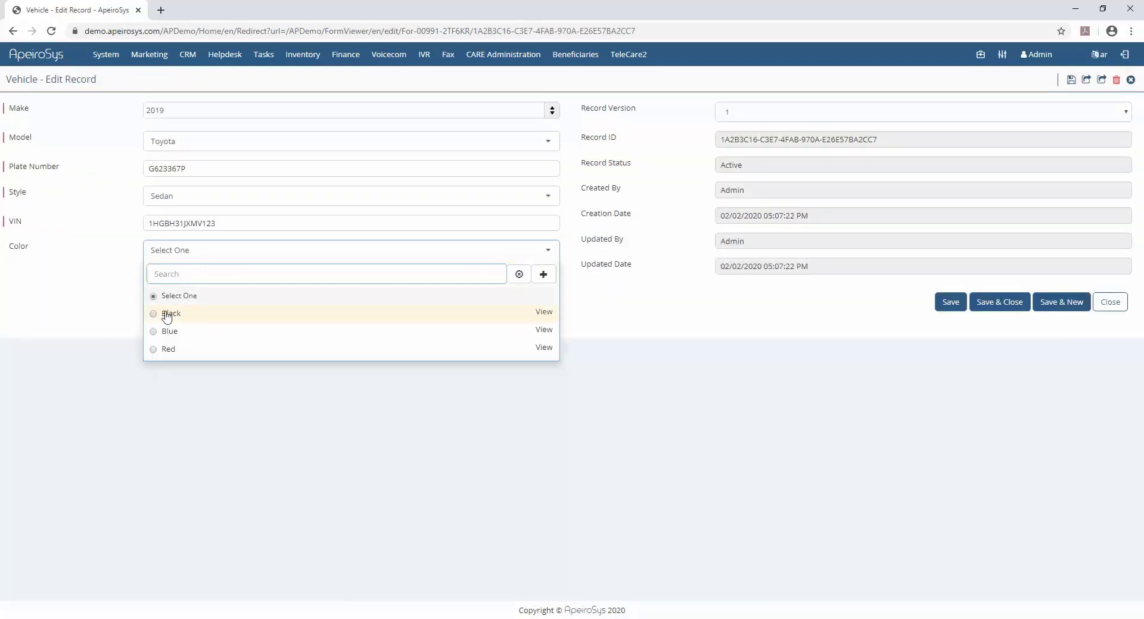
{"action": "left_click", "coordinate": [542, 276]}
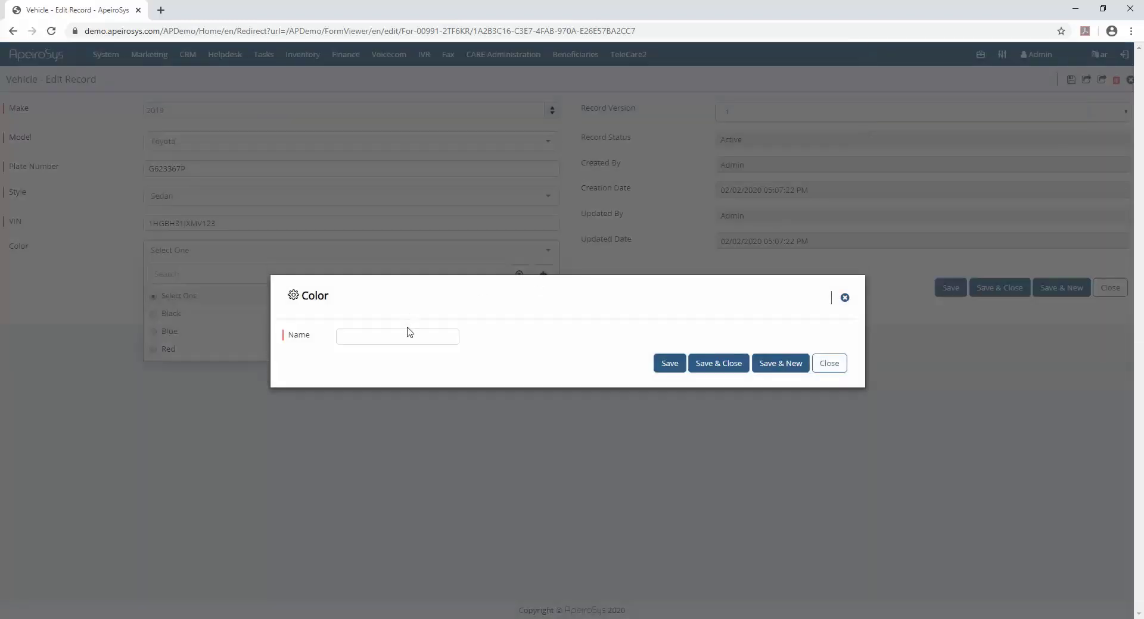
{"action": "left_click", "coordinate": [407, 335]}
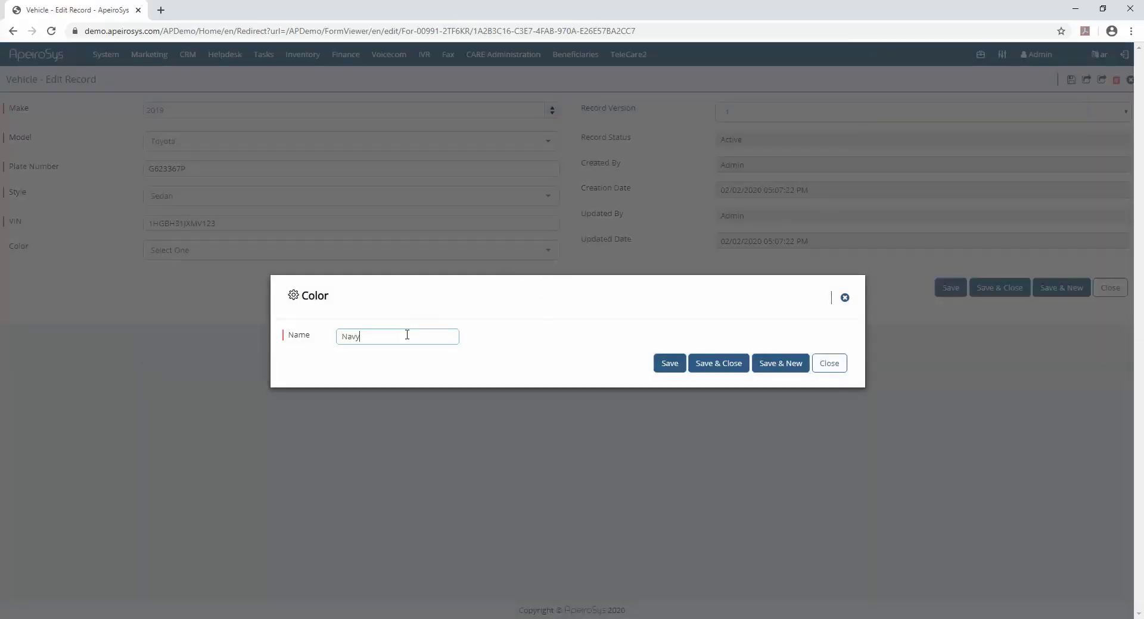
{"action": "left_click", "coordinate": [717, 365]}
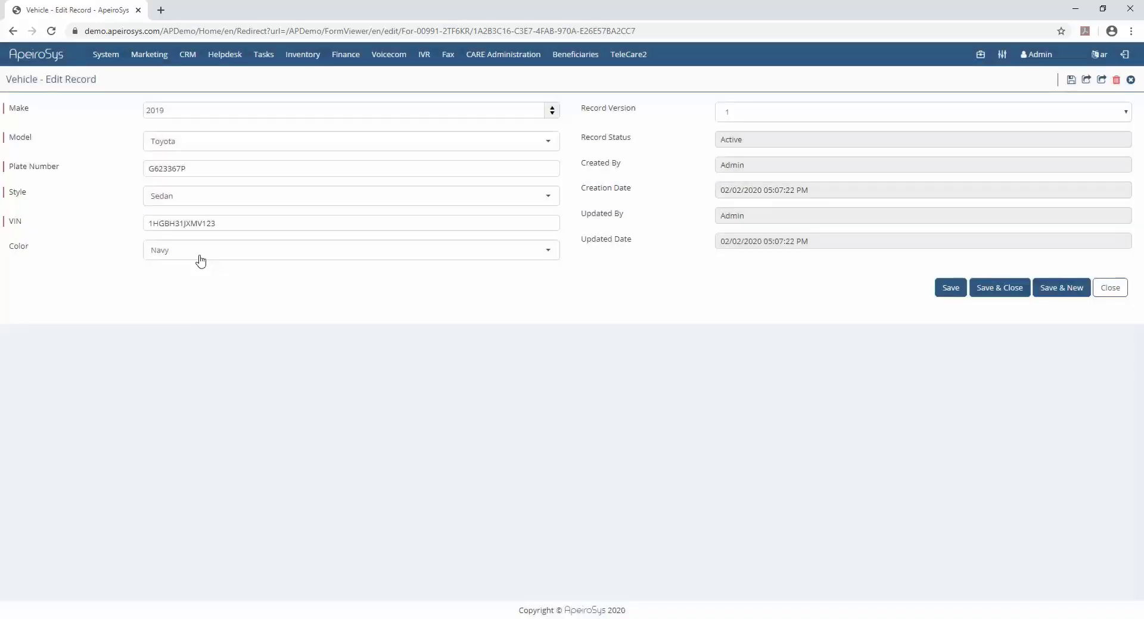
- Save the vehicle record with Navy as its color and reopen the Color list to check the options
{"action": "left_click", "coordinate": [200, 258]}
{"action": "left_click", "coordinate": [200, 258]}
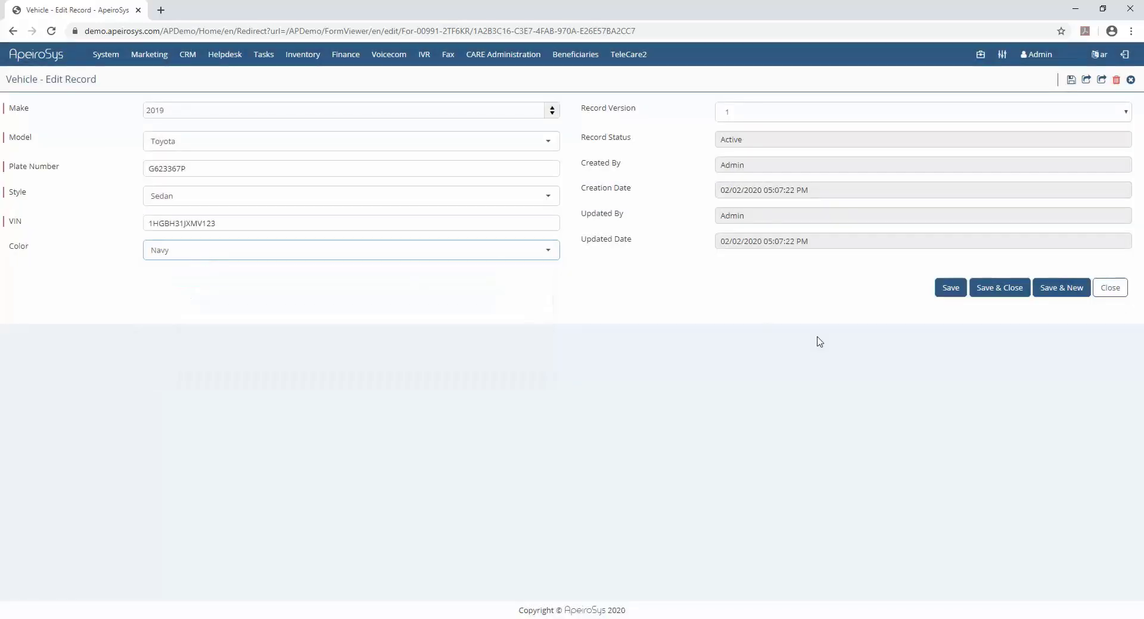
{"action": "left_click", "coordinate": [945, 290]}
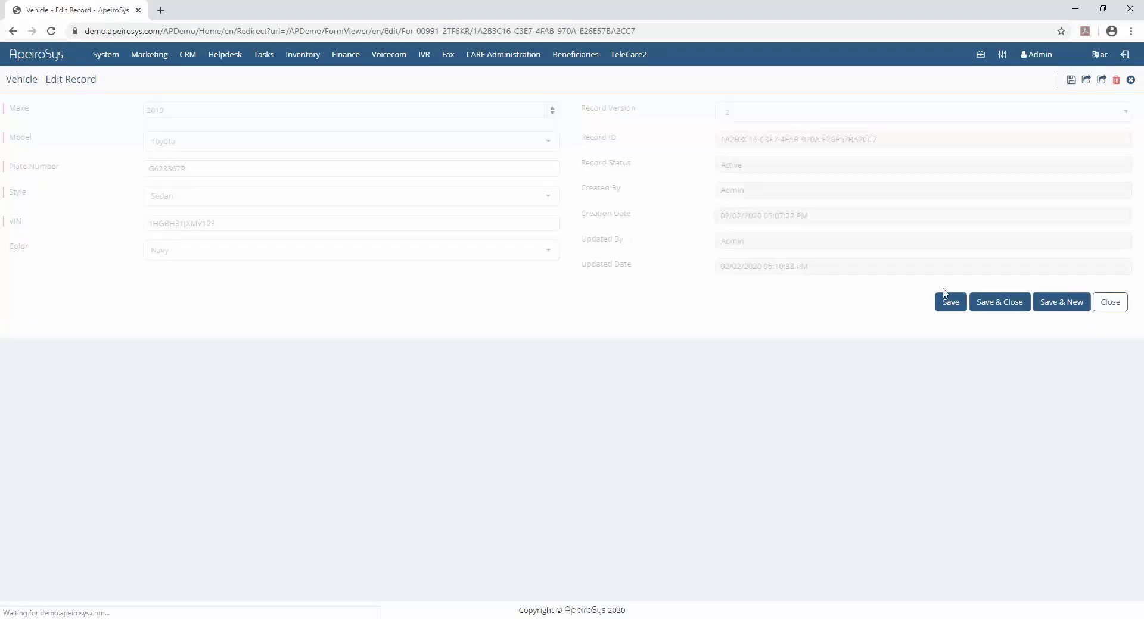
{"action": "left_click", "coordinate": [516, 254]}
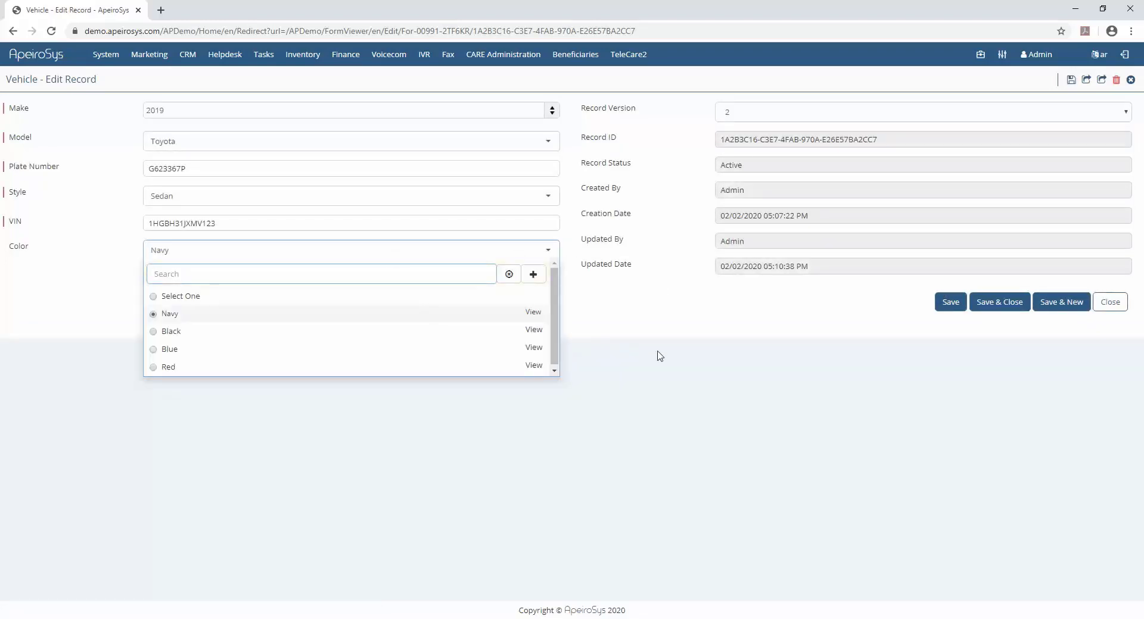